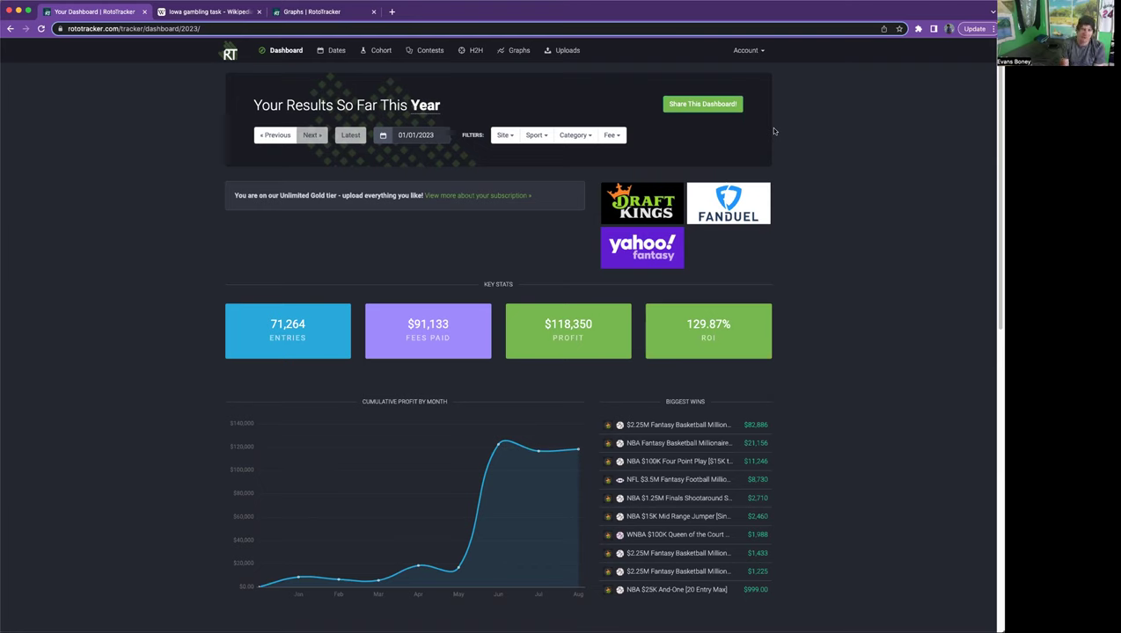
# Switch the dashboard period from Year to Lifetime, showing 147,086 entries and $109,051 profit.
pyautogui.click(429, 107)
pyautogui.click(447, 168)
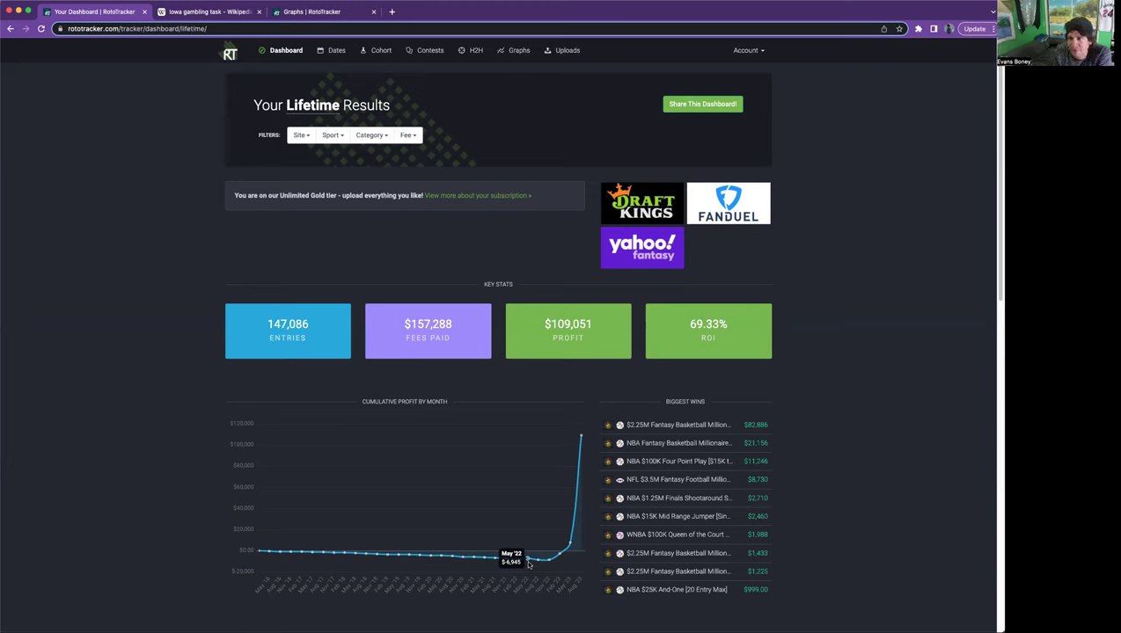
pyautogui.click(370, 136)
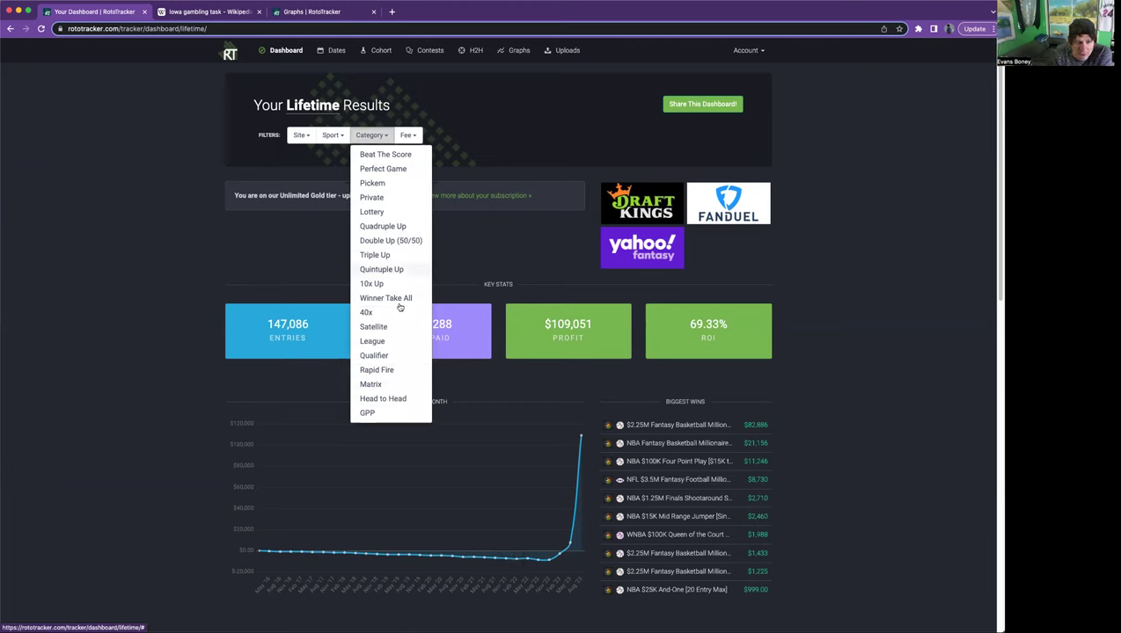
pyautogui.click(386, 329)
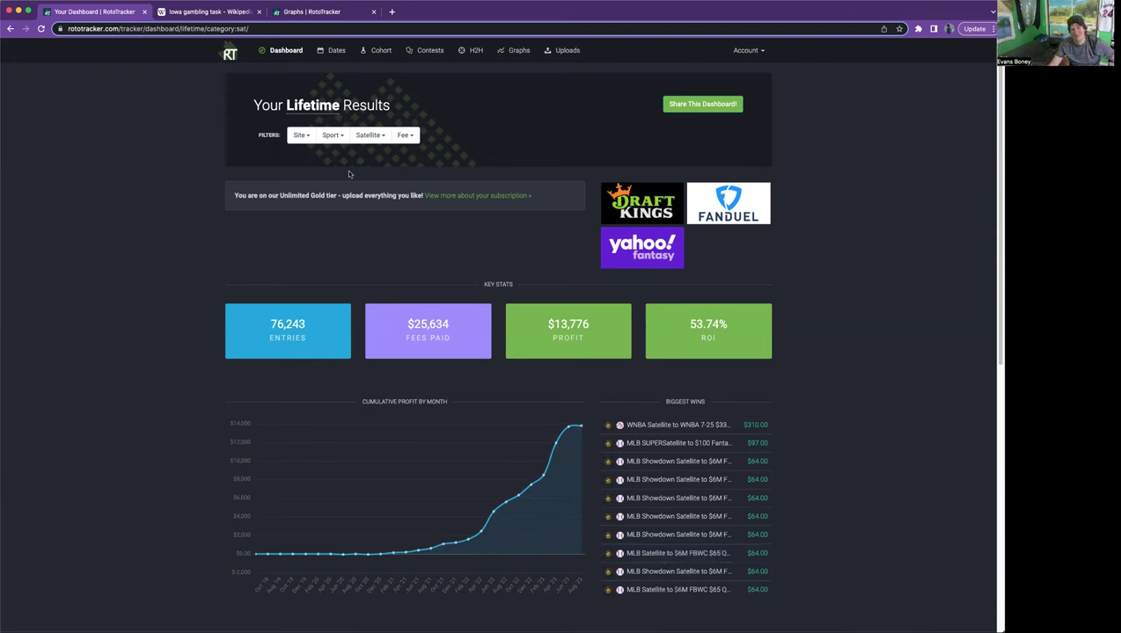
pyautogui.click(370, 137)
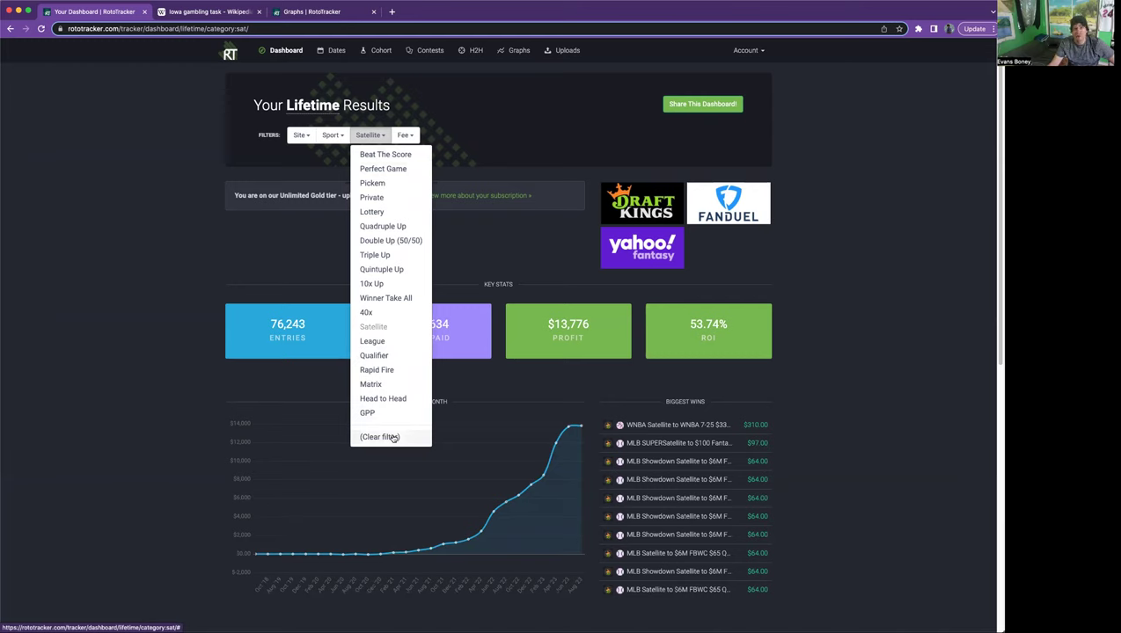
pyautogui.click(393, 437)
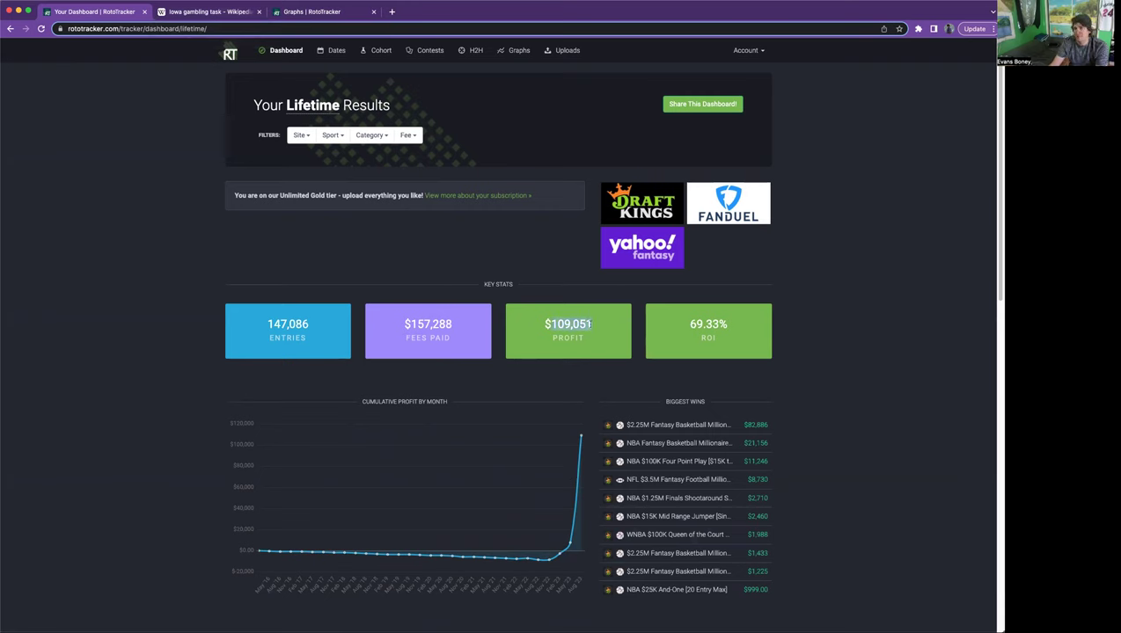
# Switch the dashboard period from Lifetime back to Year, showing 71,264 entries and $118,350 profit.
pyautogui.click(336, 144)
pyautogui.click(314, 155)
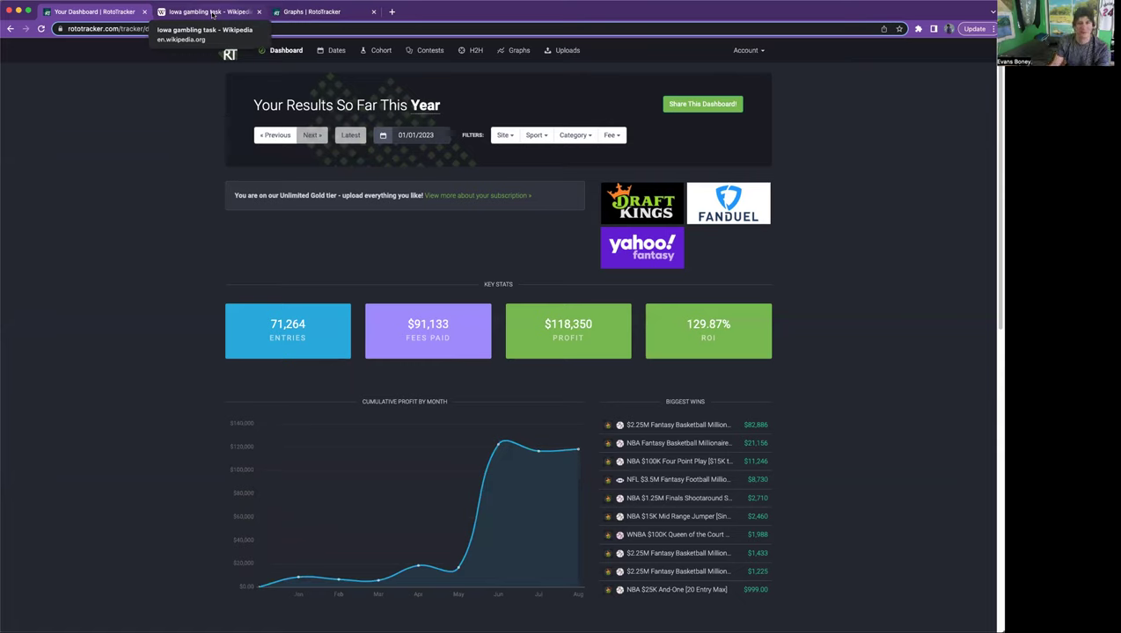
# Bring up the 'Iowa gambling task - Wikipedia' browser tab and scroll through the article.
pyautogui.click(212, 13)
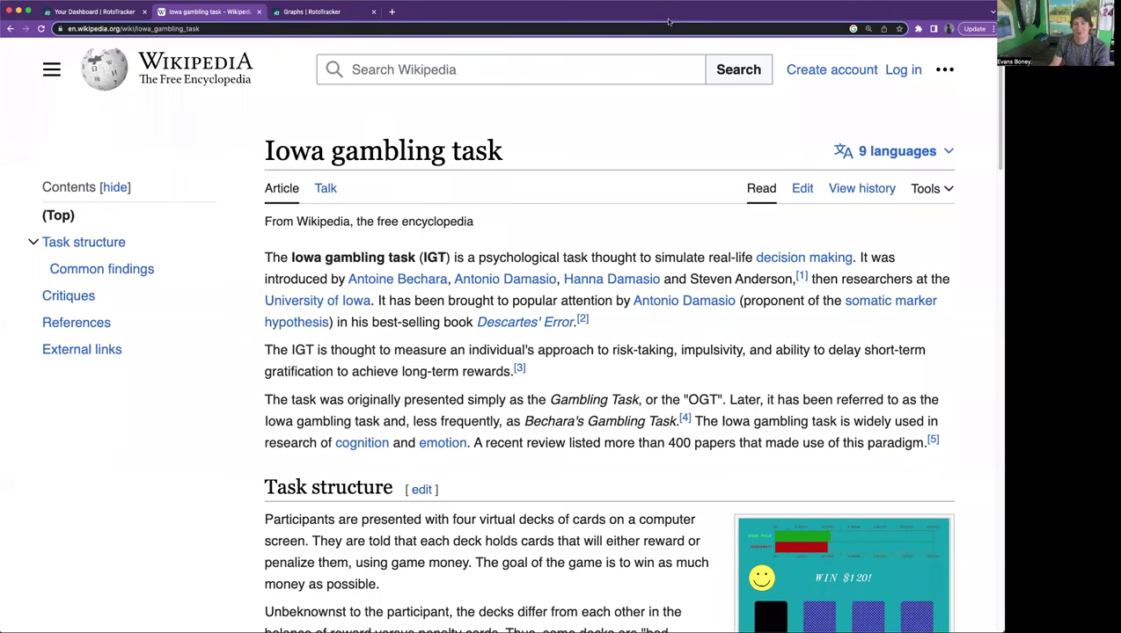
pyautogui.scroll(-2, 663, 363)
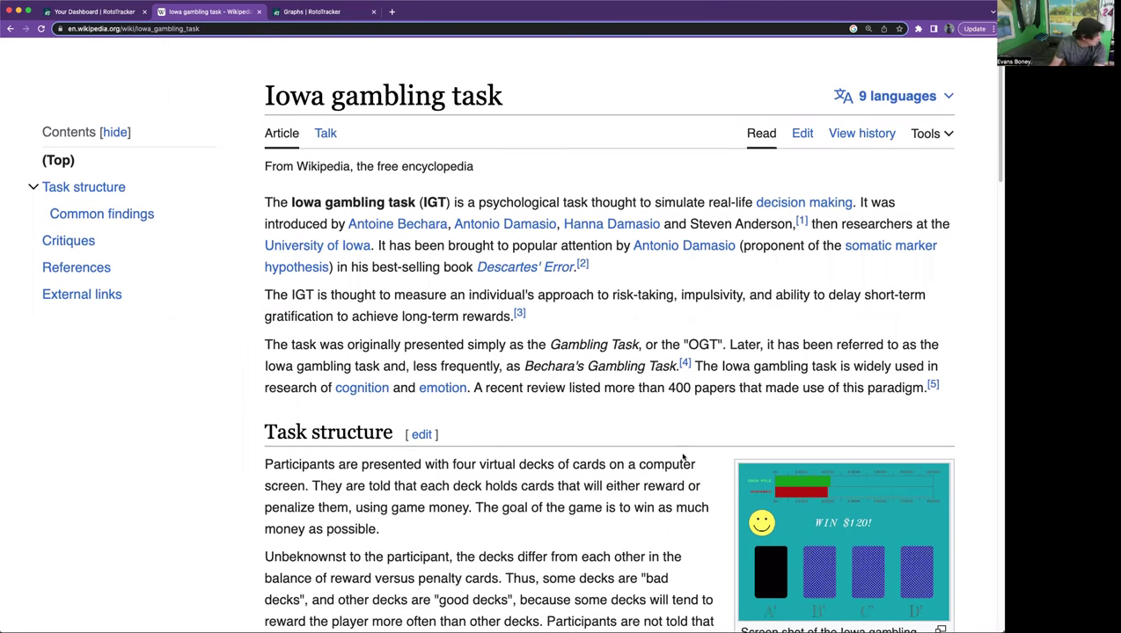
pyautogui.scroll(-6, 683, 456)
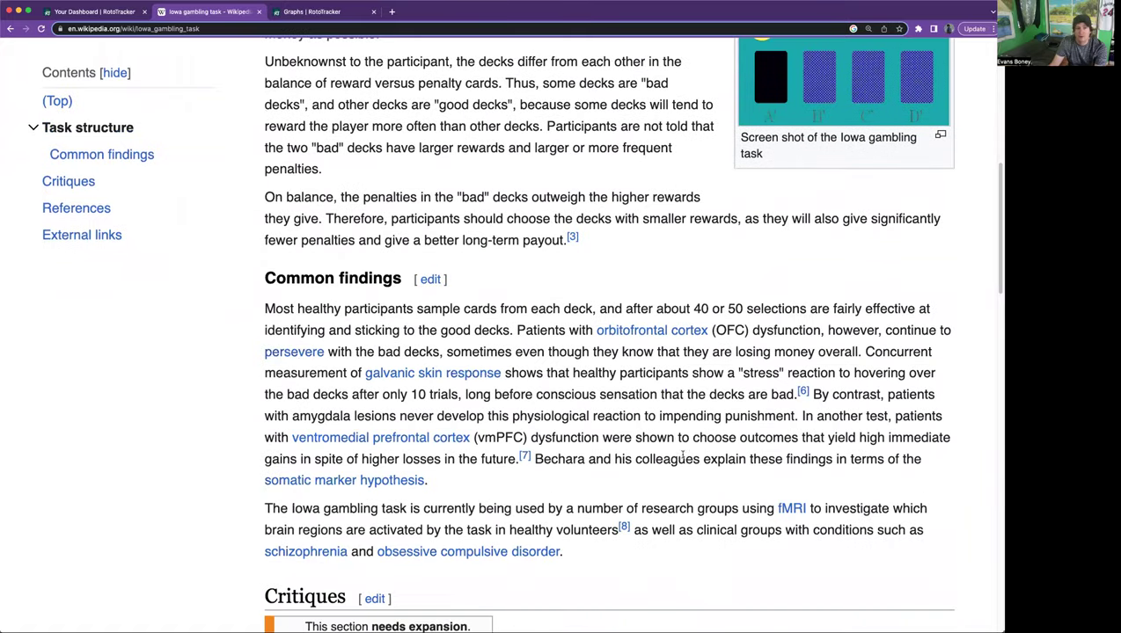
pyautogui.scroll(-3, 683, 458)
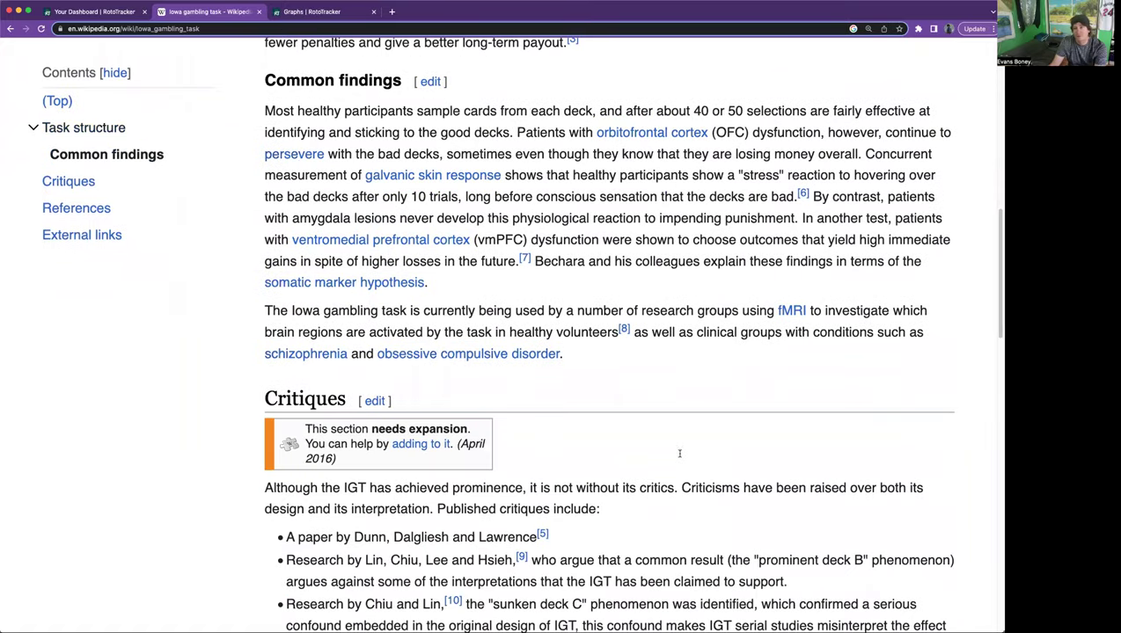
pyautogui.scroll(2, 616, 422)
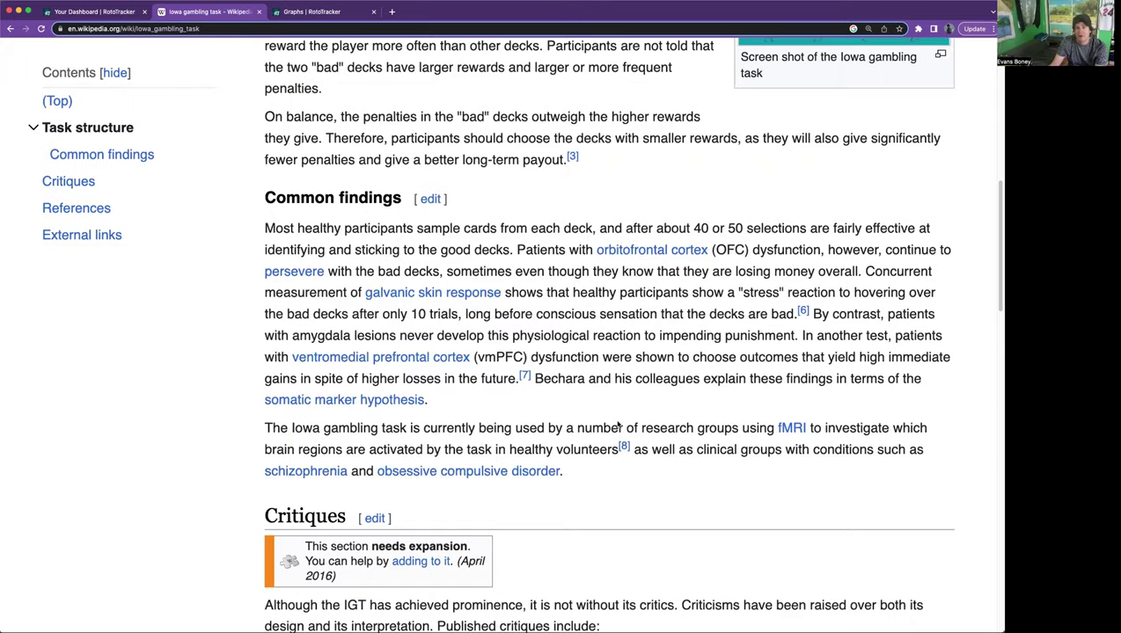
pyautogui.scroll(2, 619, 424)
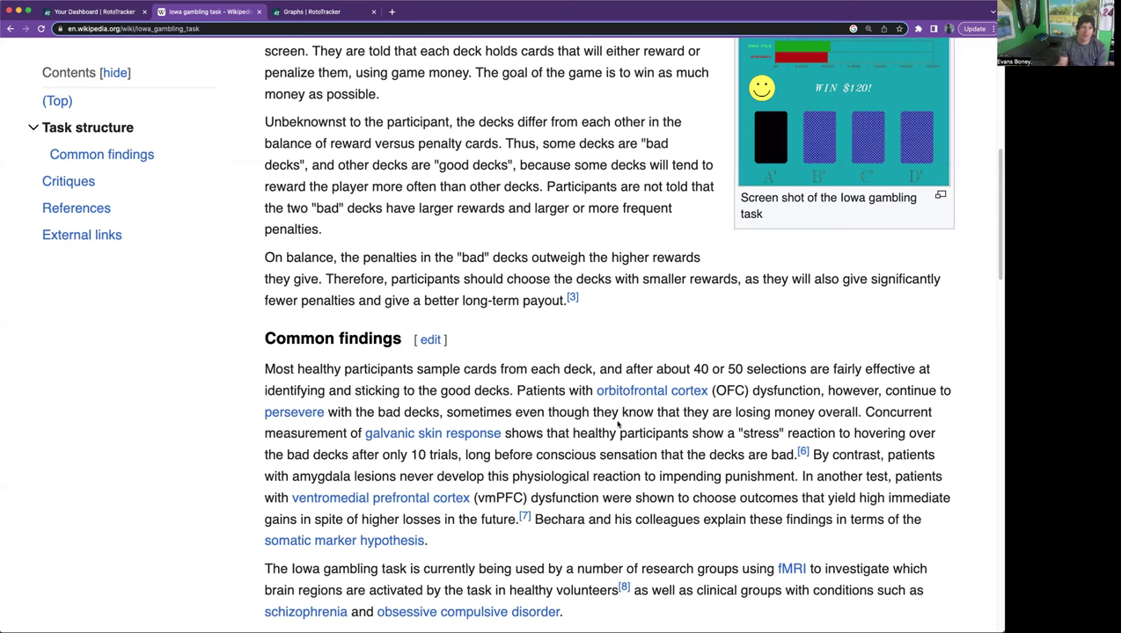
# Go to the Finish Positions graph page and expand the Entry Date filter options.
pyautogui.click(308, 15)
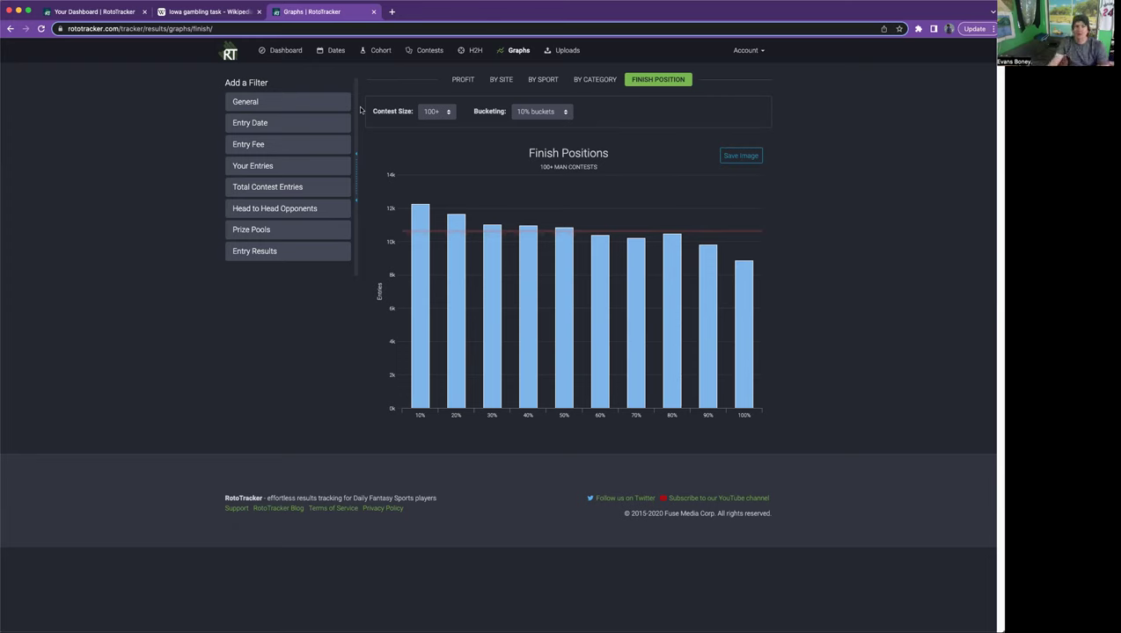
pyautogui.click(247, 103)
pyautogui.click(247, 106)
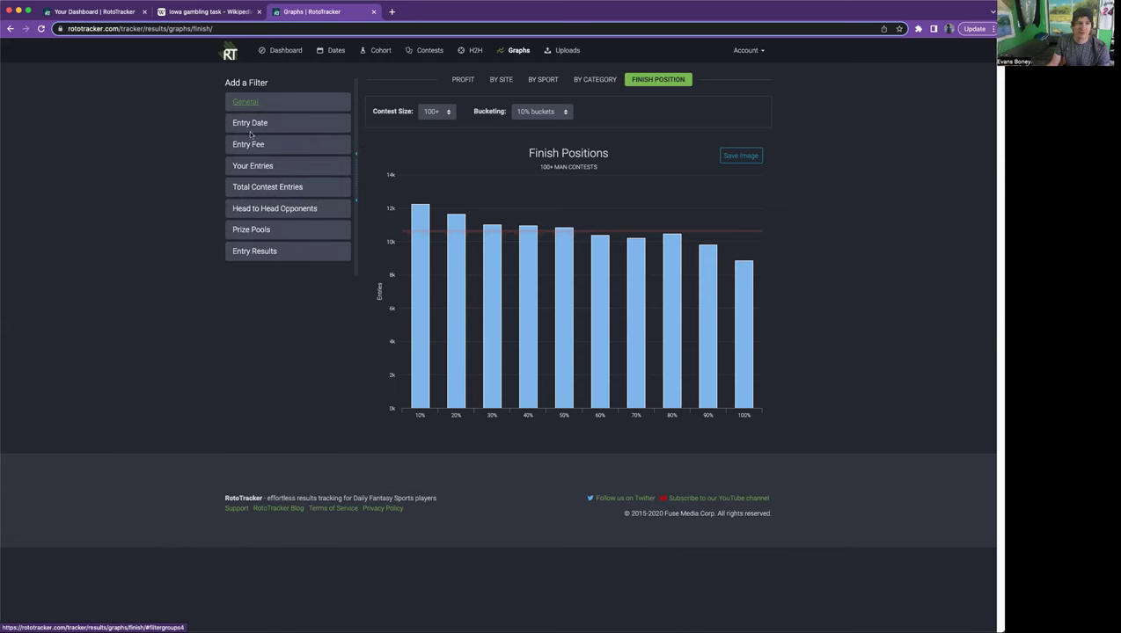
pyautogui.click(250, 123)
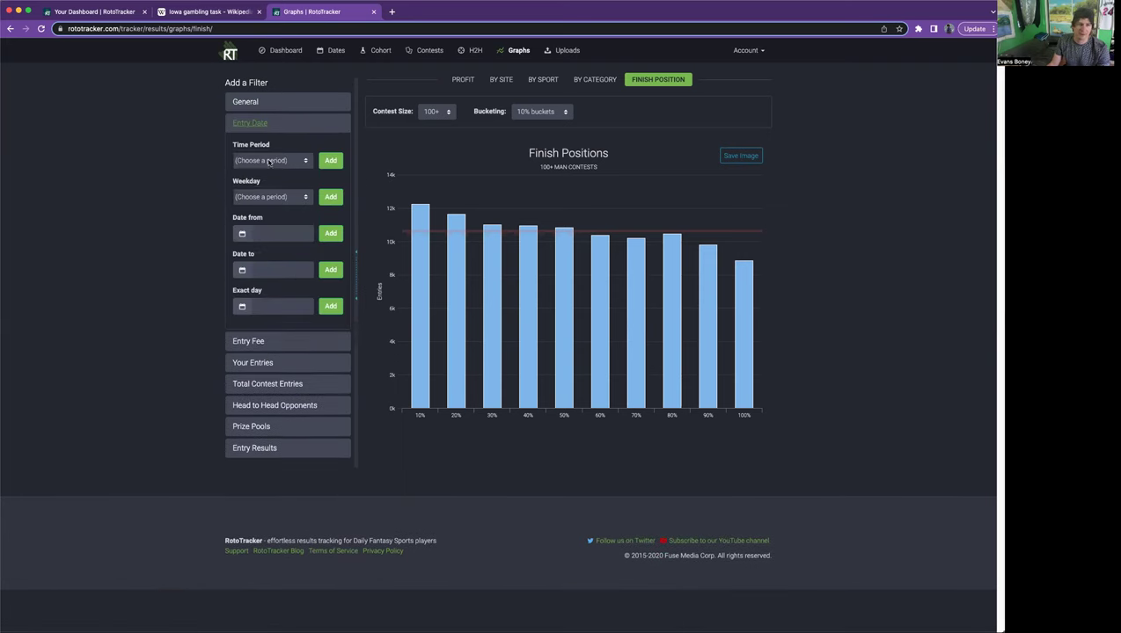
pyautogui.click(269, 161)
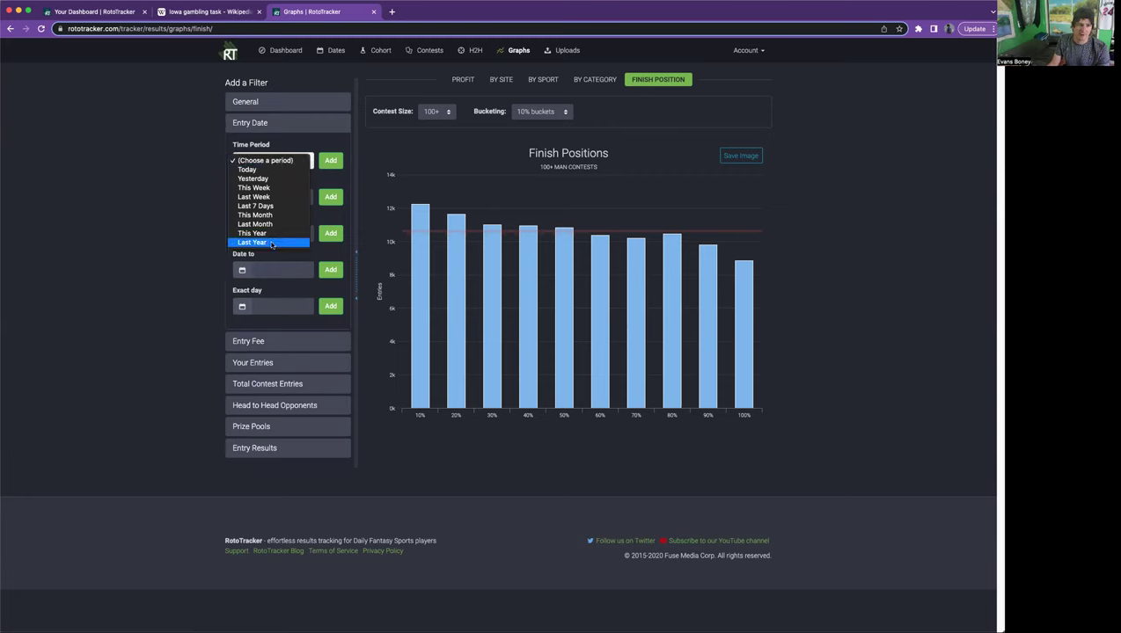
pyautogui.click(192, 225)
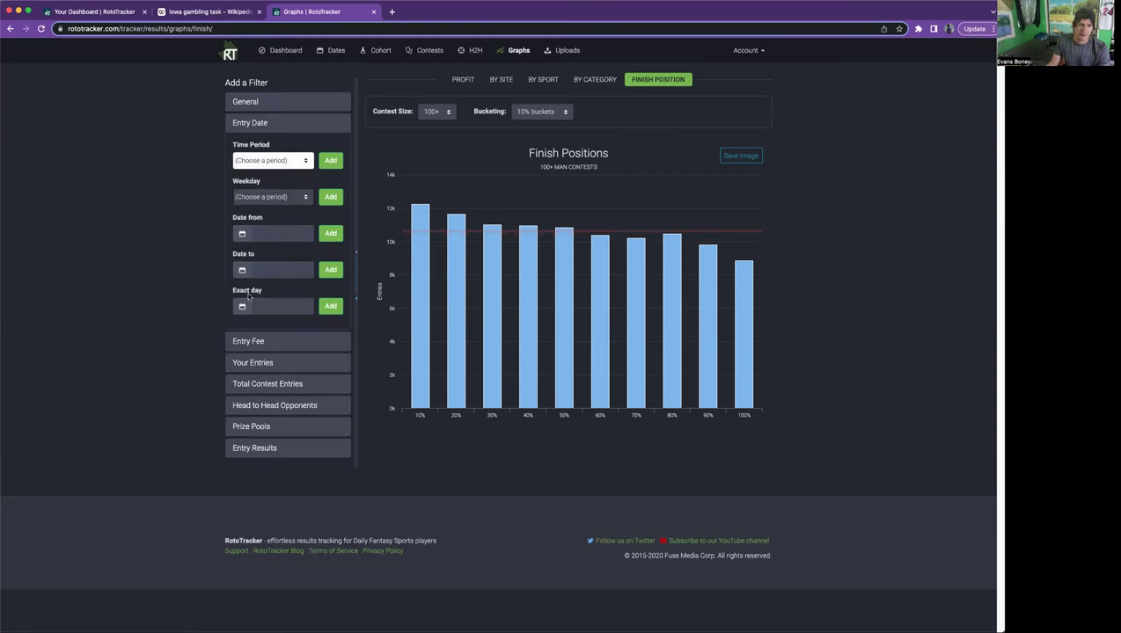
# Set Date from to 08/01/2022 in the calendar and add the date filter.
pyautogui.click(260, 234)
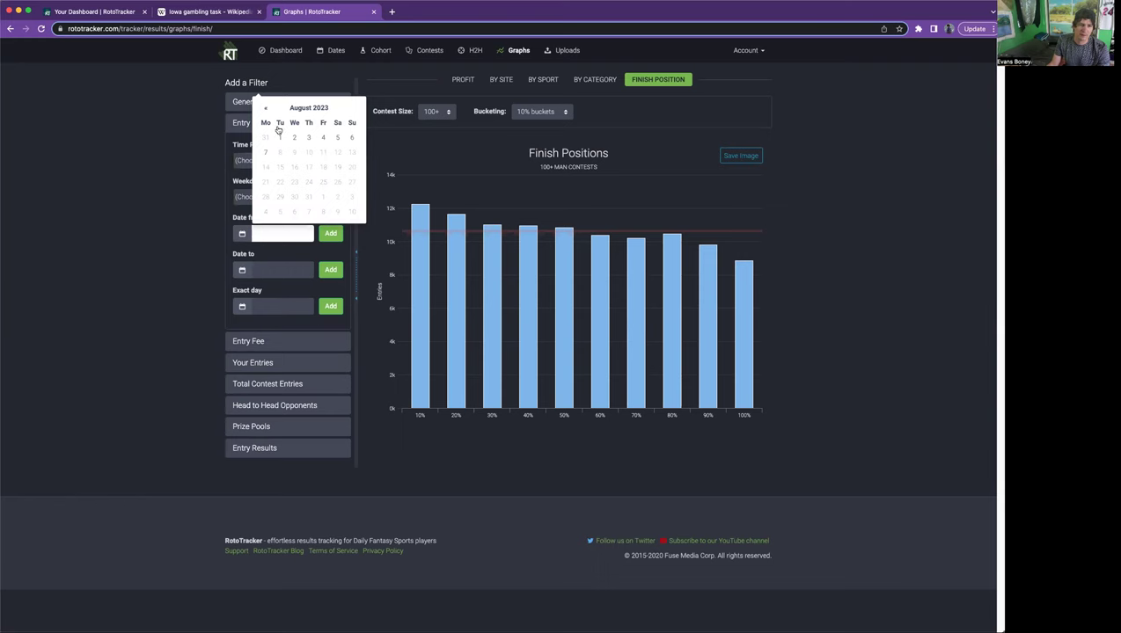
pyautogui.click(264, 109)
pyautogui.doubleClick(265, 108)
pyautogui.doubleClick(264, 108)
pyautogui.click(265, 108)
pyautogui.doubleClick(265, 108)
pyautogui.click(265, 108)
pyautogui.doubleClick(264, 109)
pyautogui.click(264, 109)
pyautogui.click(265, 153)
pyautogui.click(328, 236)
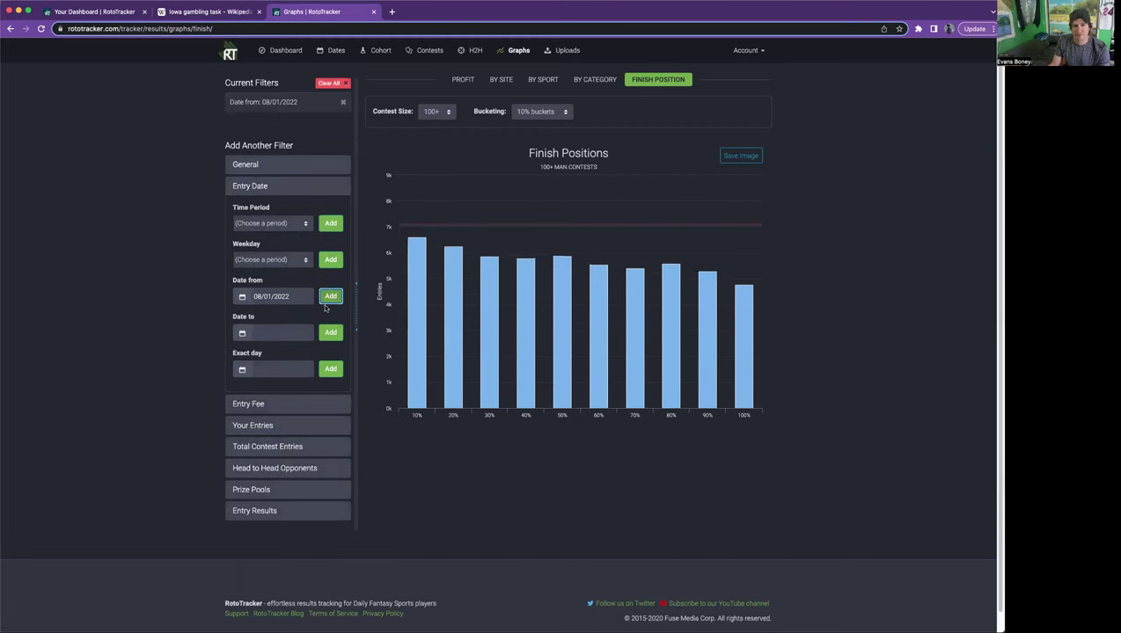
pyautogui.moveTo(413, 207)
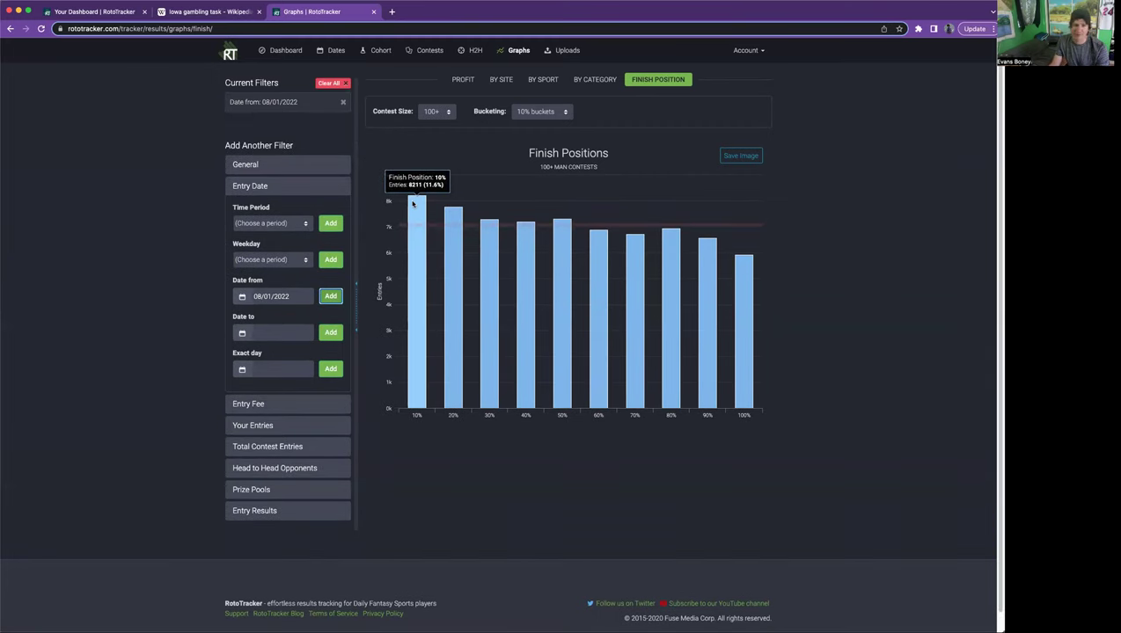
# Keep the 10% bucketing and reload the Finish Positions graph.
pyautogui.click(533, 112)
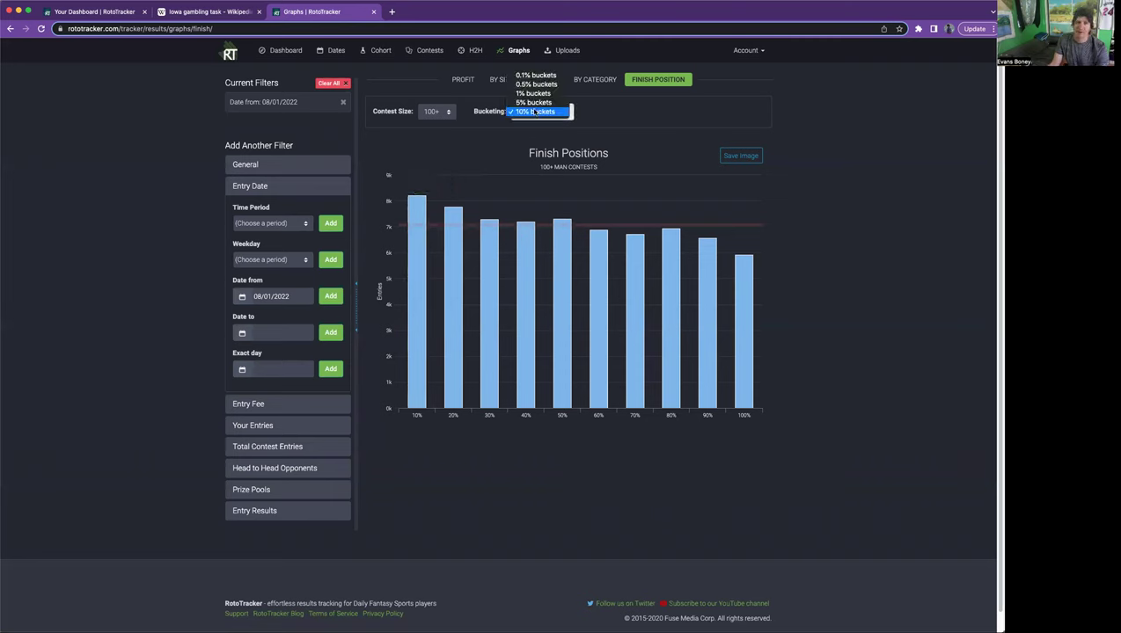
pyautogui.click(709, 141)
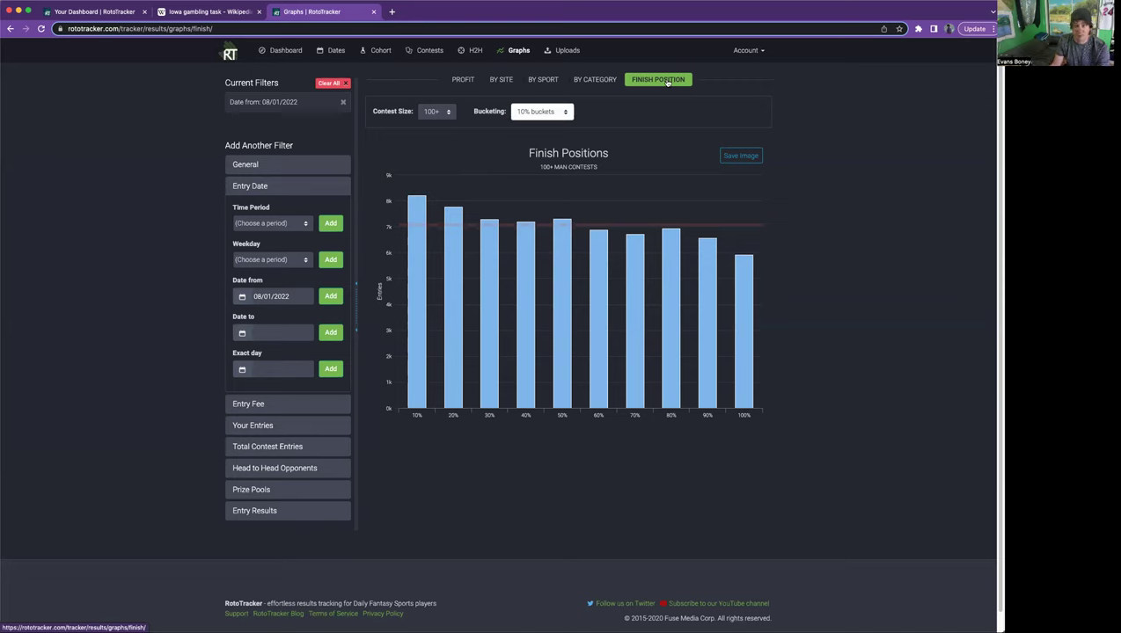
pyautogui.click(666, 81)
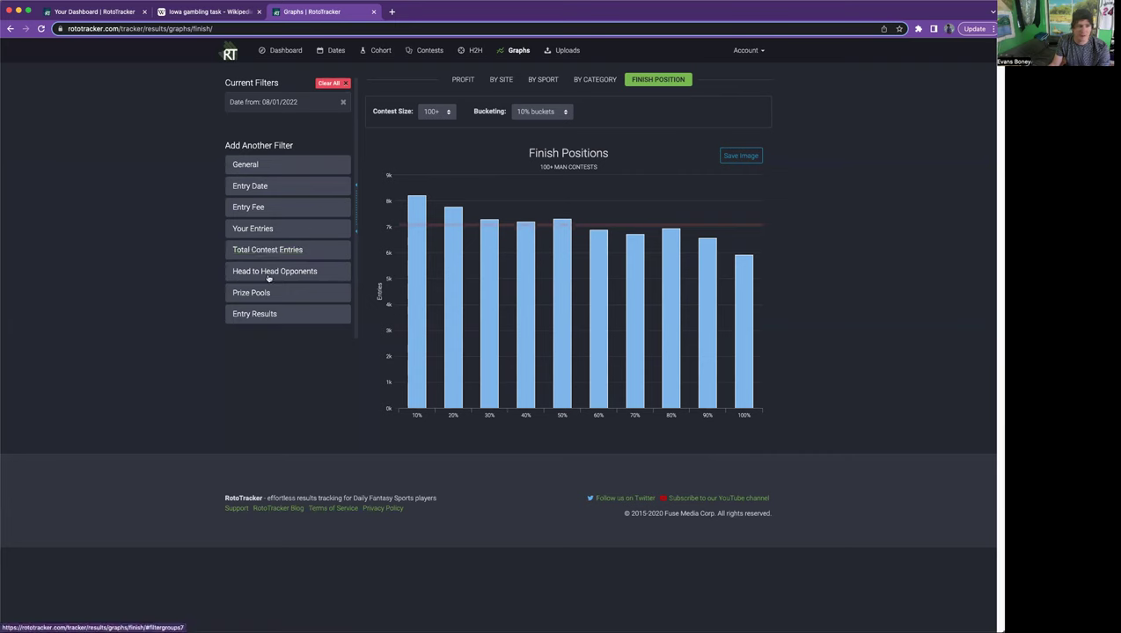
# Add a Category: GPP filter from the General filter options.
pyautogui.click(261, 232)
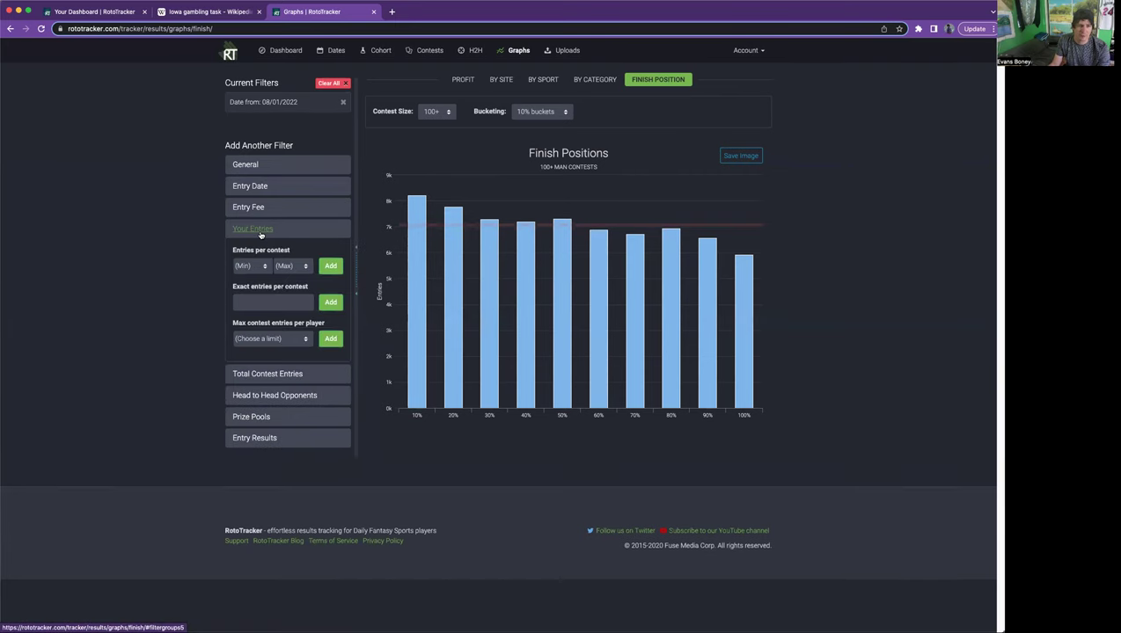
pyautogui.click(261, 232)
pyautogui.click(247, 171)
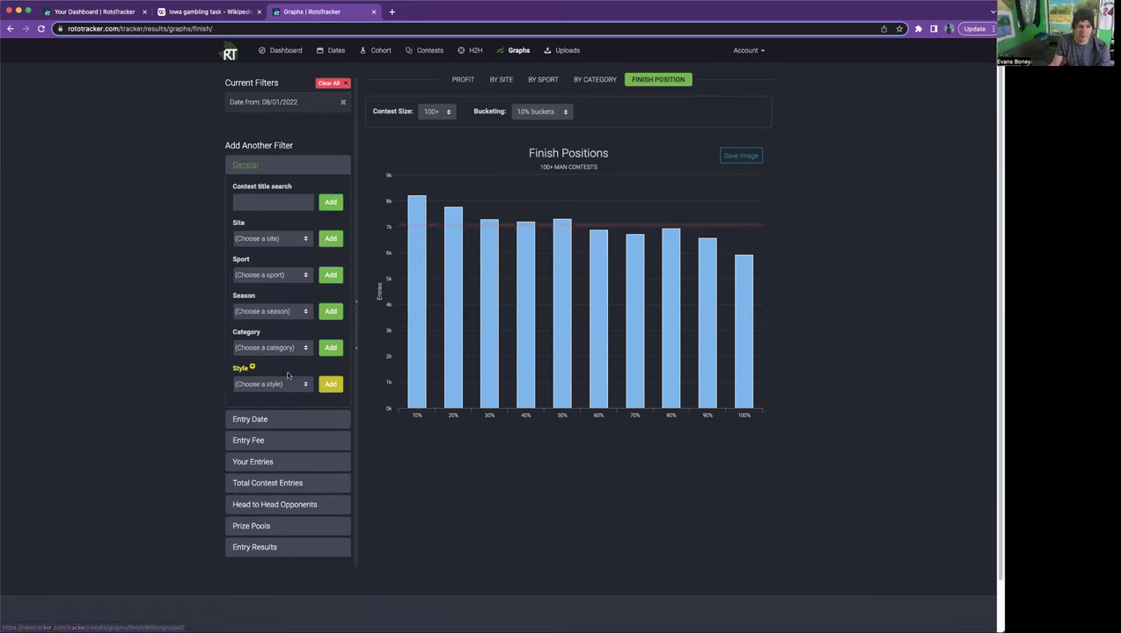
pyautogui.click(269, 347)
pyautogui.click(246, 520)
pyautogui.click(326, 348)
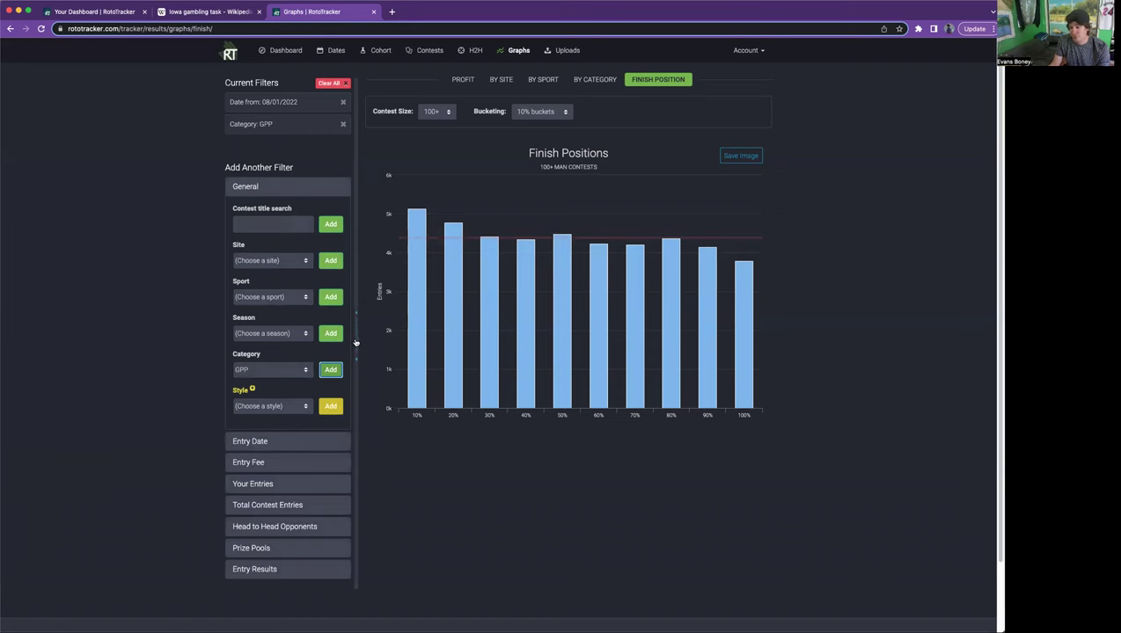
# Switch the GPP Finish Positions graph to 0.1% buckets.
pyautogui.moveTo(408, 274)
pyautogui.click(527, 114)
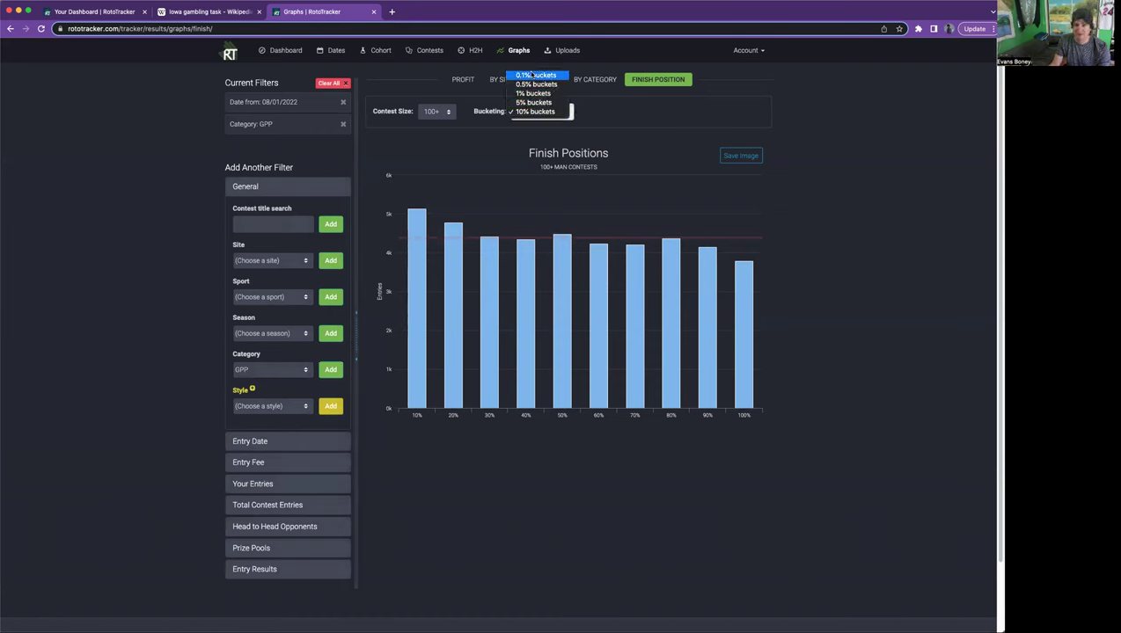
pyautogui.click(532, 75)
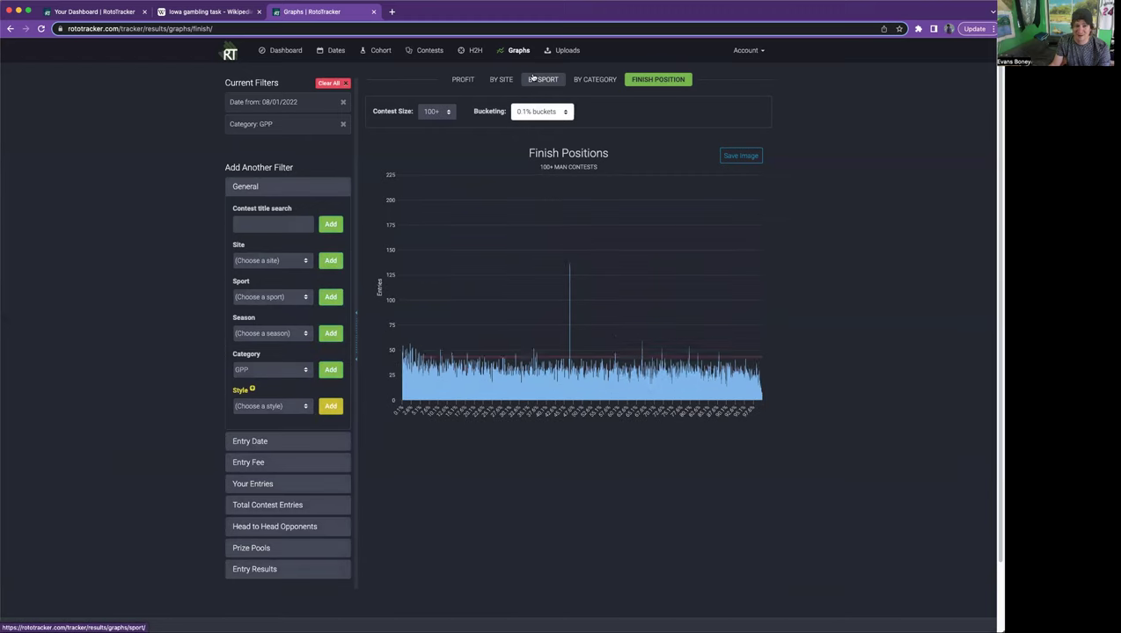
# Change the bucketing to 0.5% buckets, revealing a tall spike near 47%.
pyautogui.moveTo(401, 331)
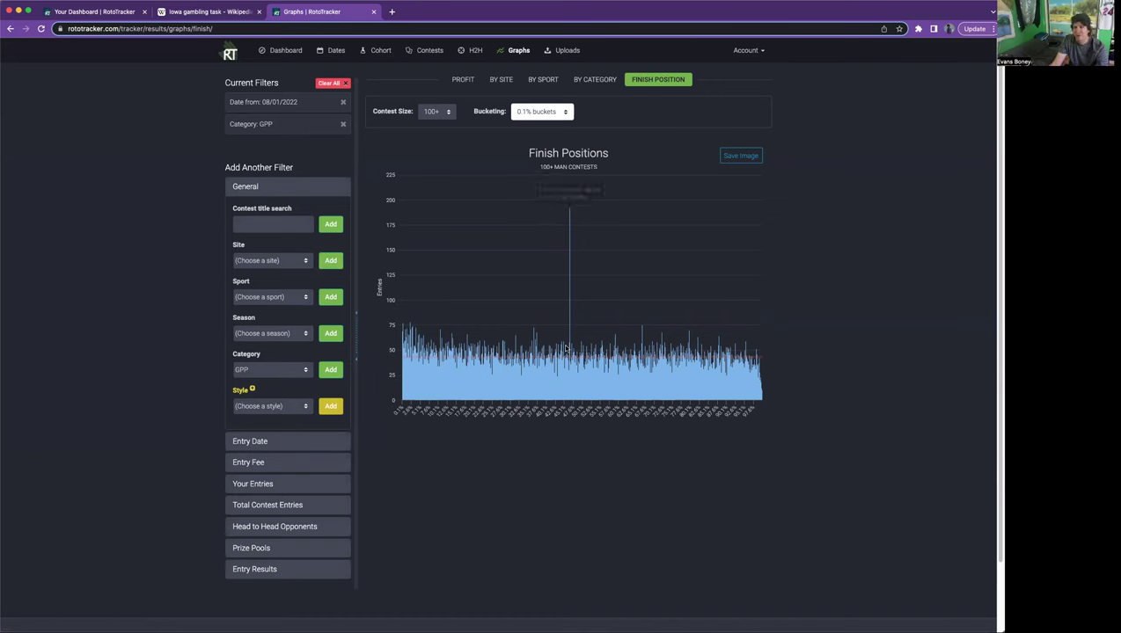
pyautogui.click(530, 113)
pyautogui.click(529, 122)
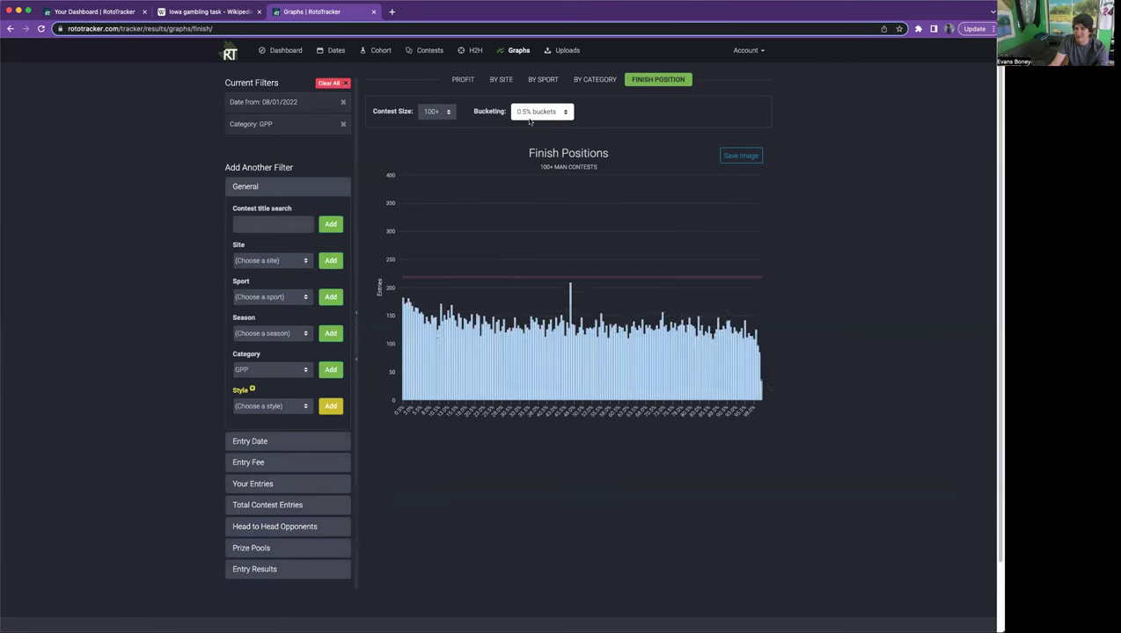
pyautogui.moveTo(571, 251)
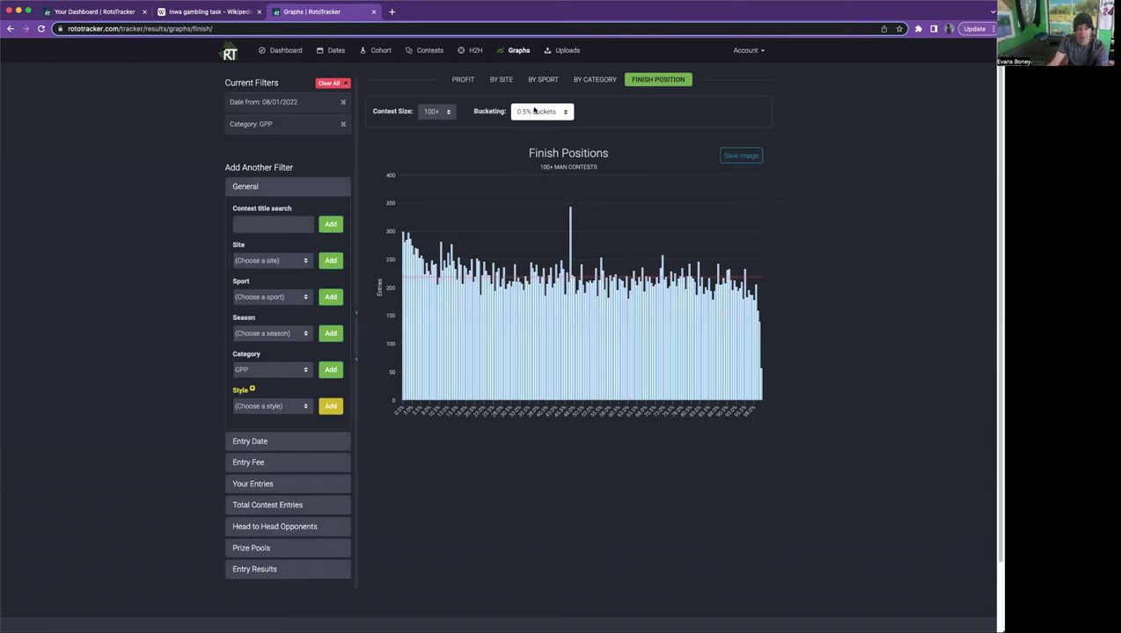
pyautogui.moveTo(403, 276)
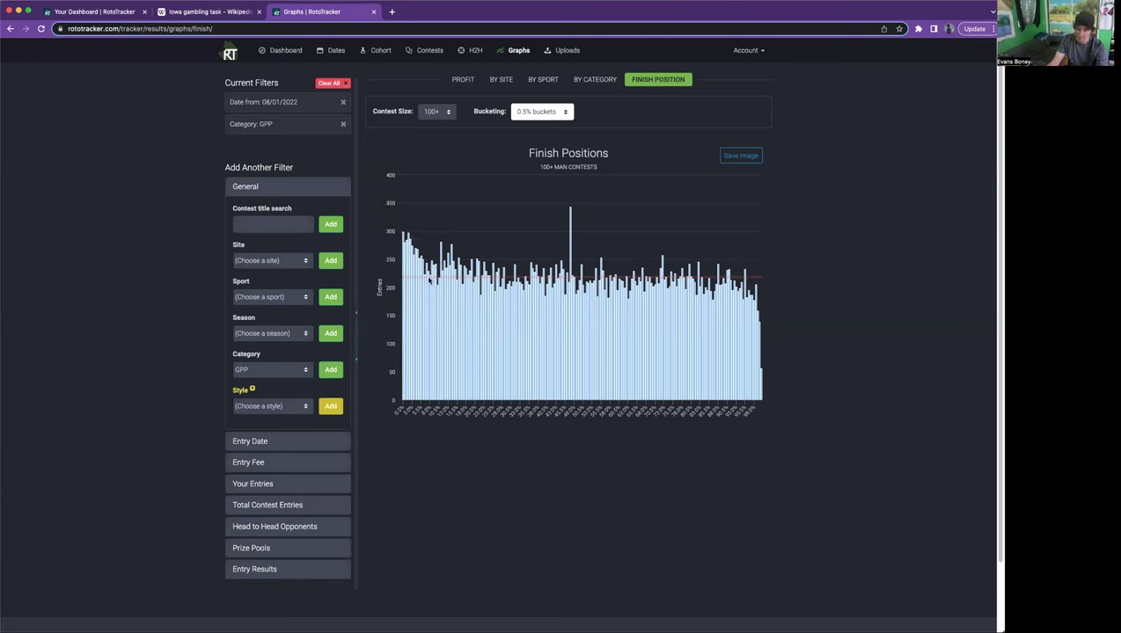
# Add an NBA sport filter, leaving 69 entries in the top 0.5% bucket.
pyautogui.click(261, 297)
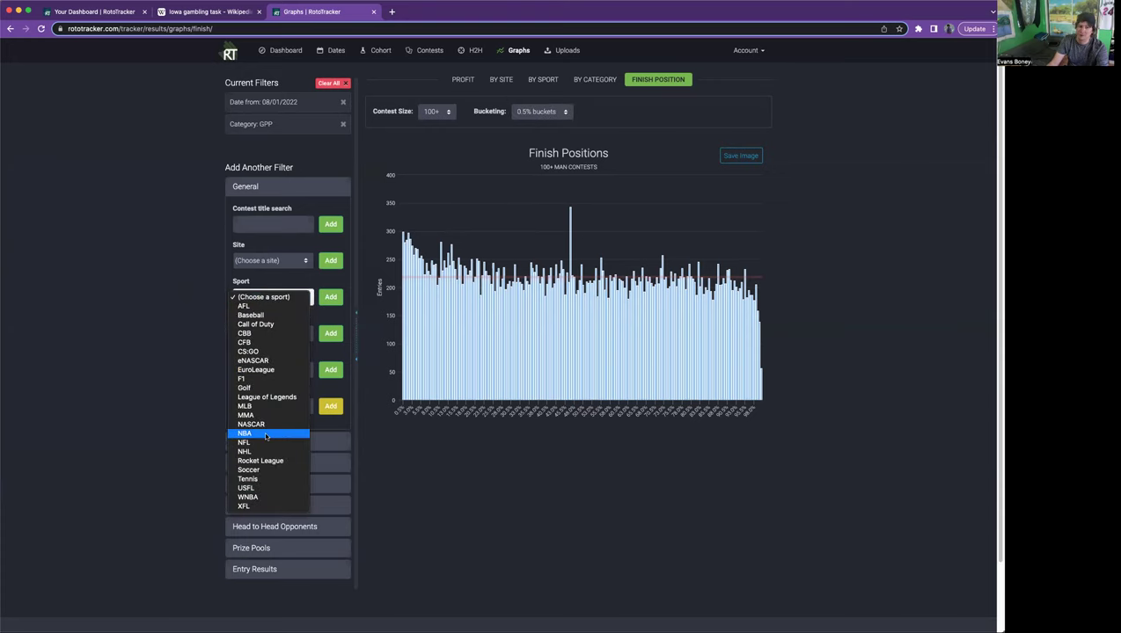
pyautogui.click(263, 434)
pyautogui.click(328, 302)
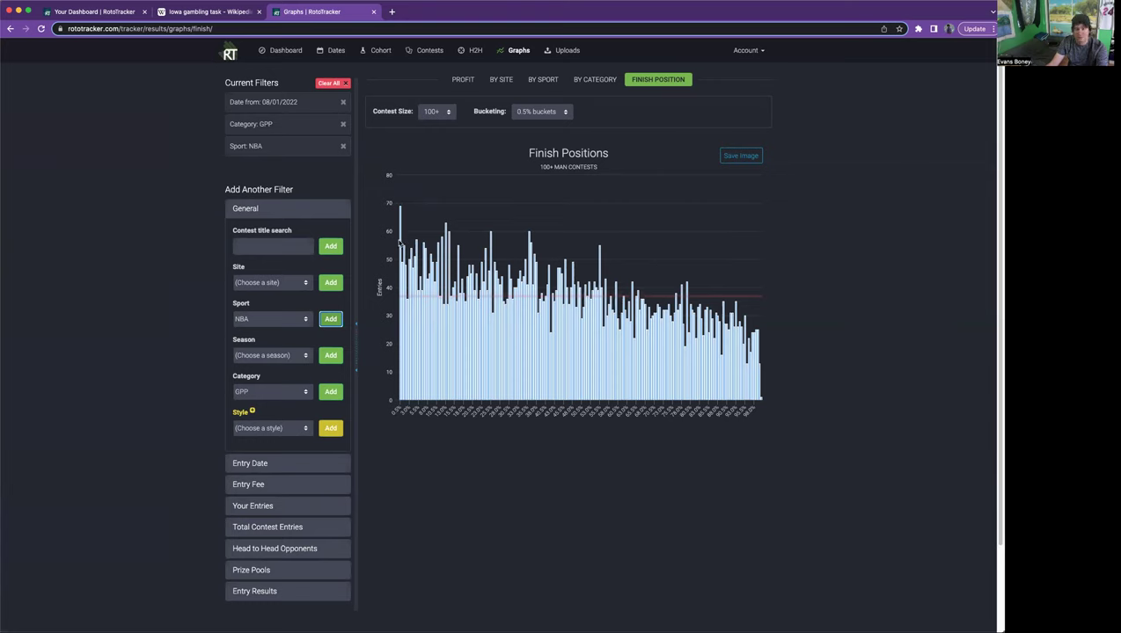
pyautogui.moveTo(401, 247)
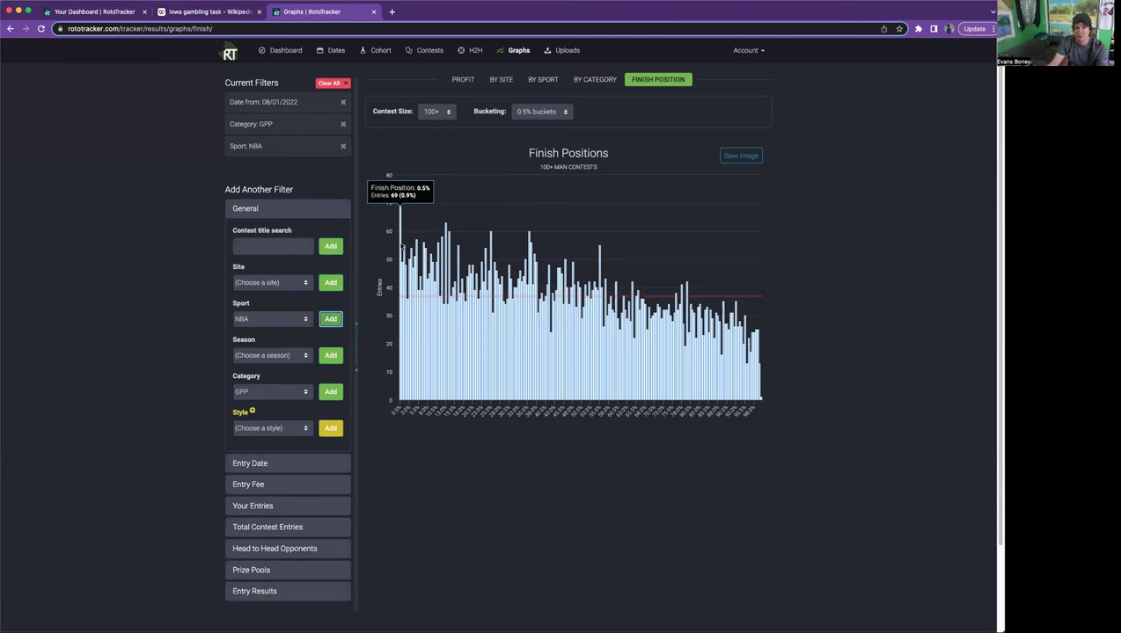
# Set the NBA GPP graph to 0.1% buckets, with the top-finish bar at about 29 entries.
pyautogui.click(529, 114)
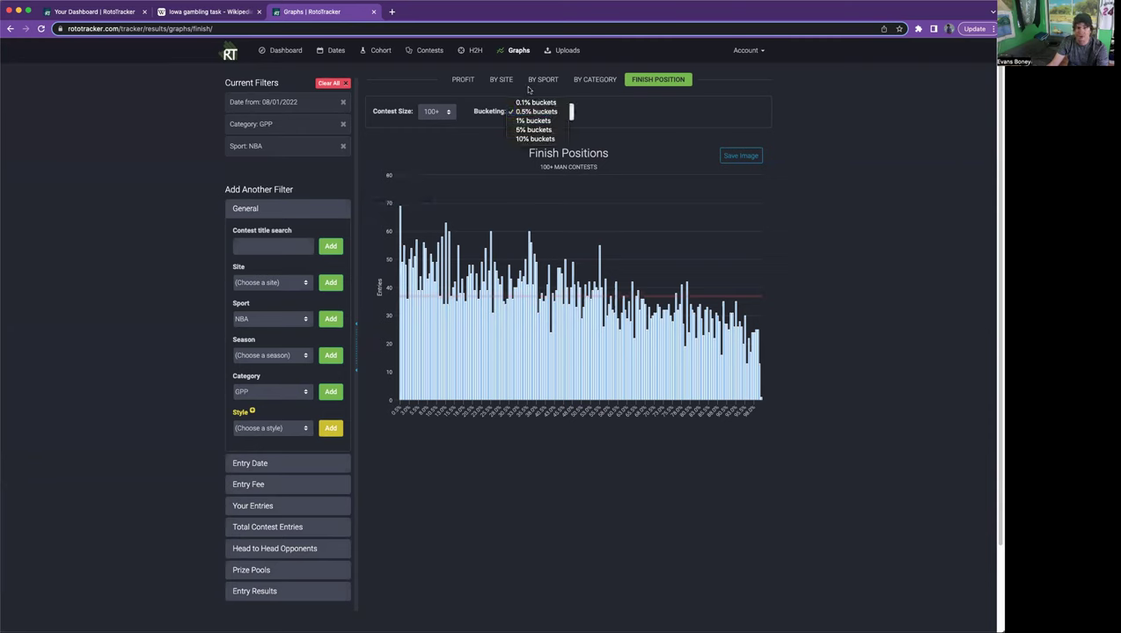
pyautogui.click(532, 102)
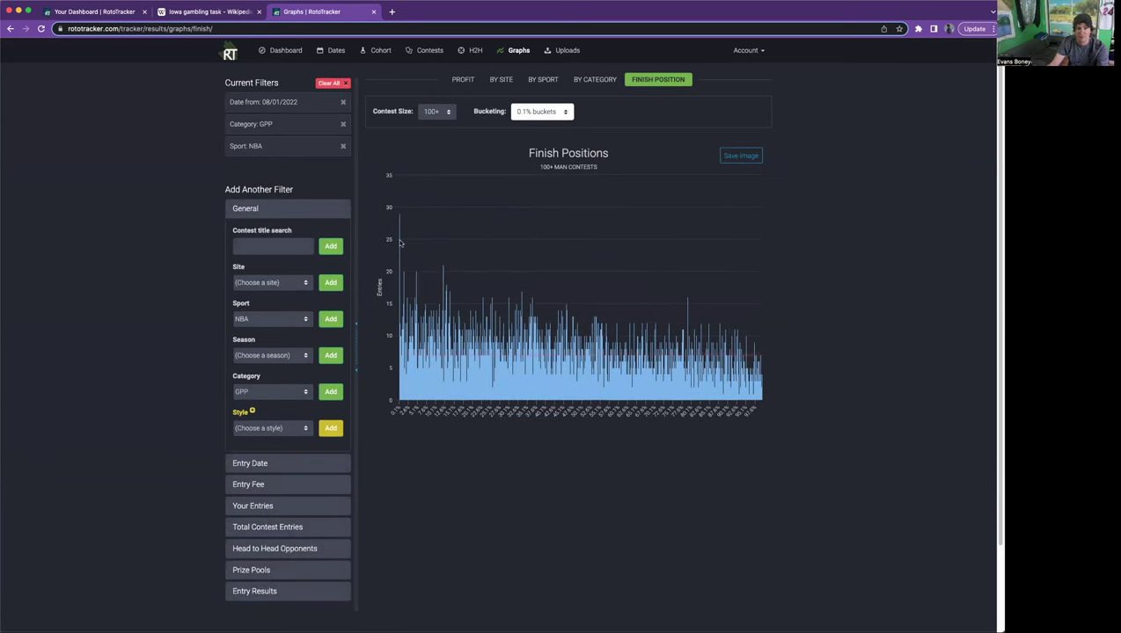
pyautogui.moveTo(400, 242)
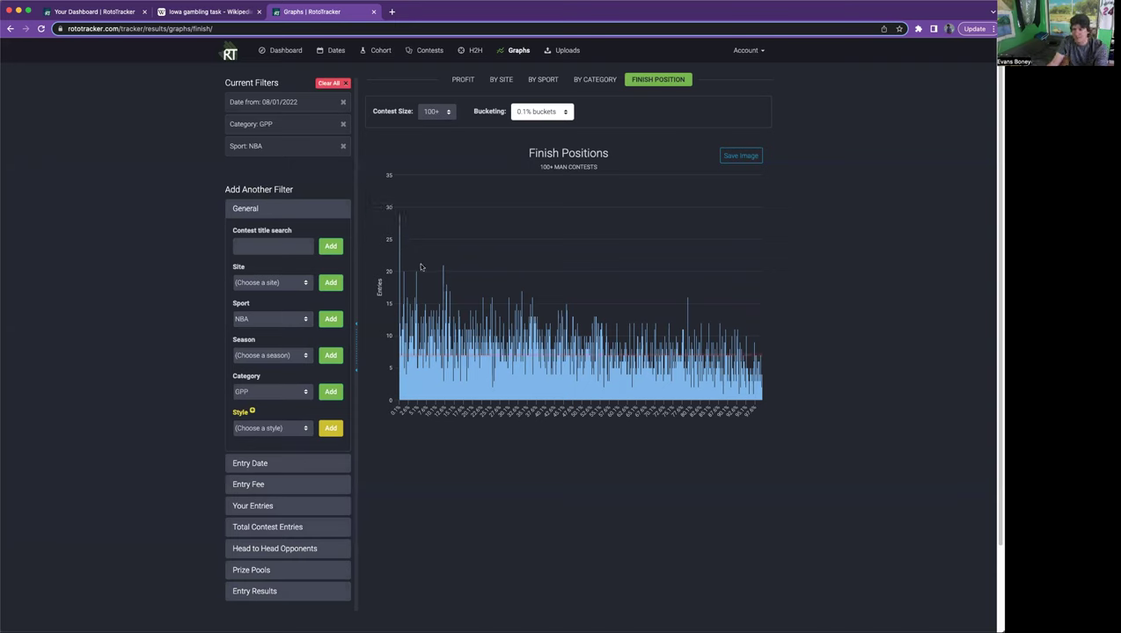
# Replace the NBA sport filter with NHL, peaking near 9 entries per bucket.
pyautogui.click(285, 322)
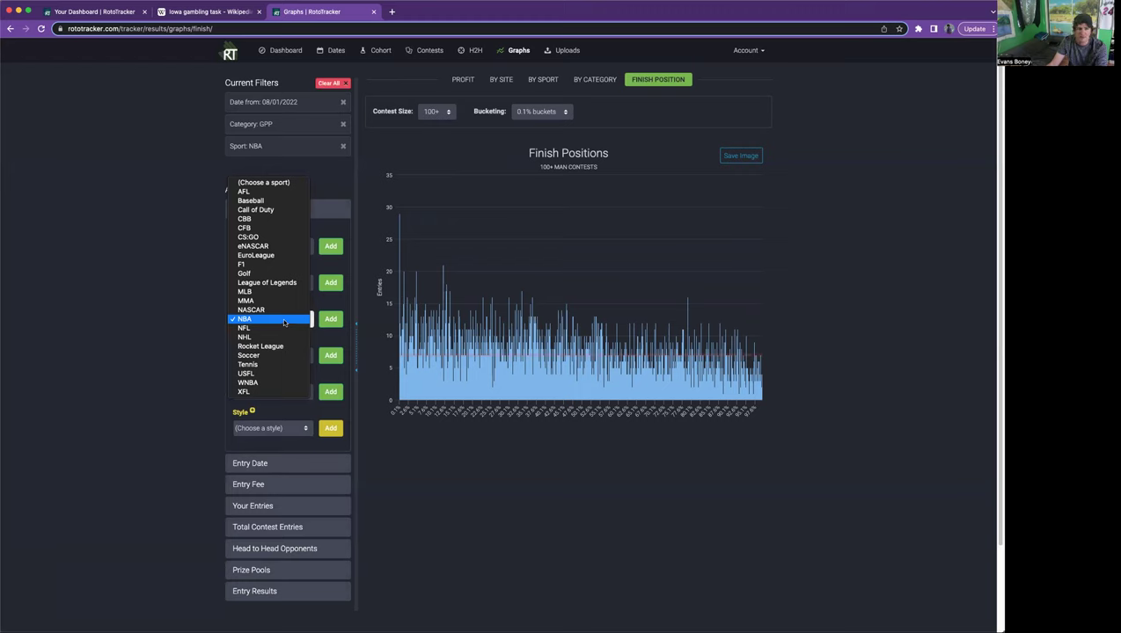
pyautogui.click(403, 299)
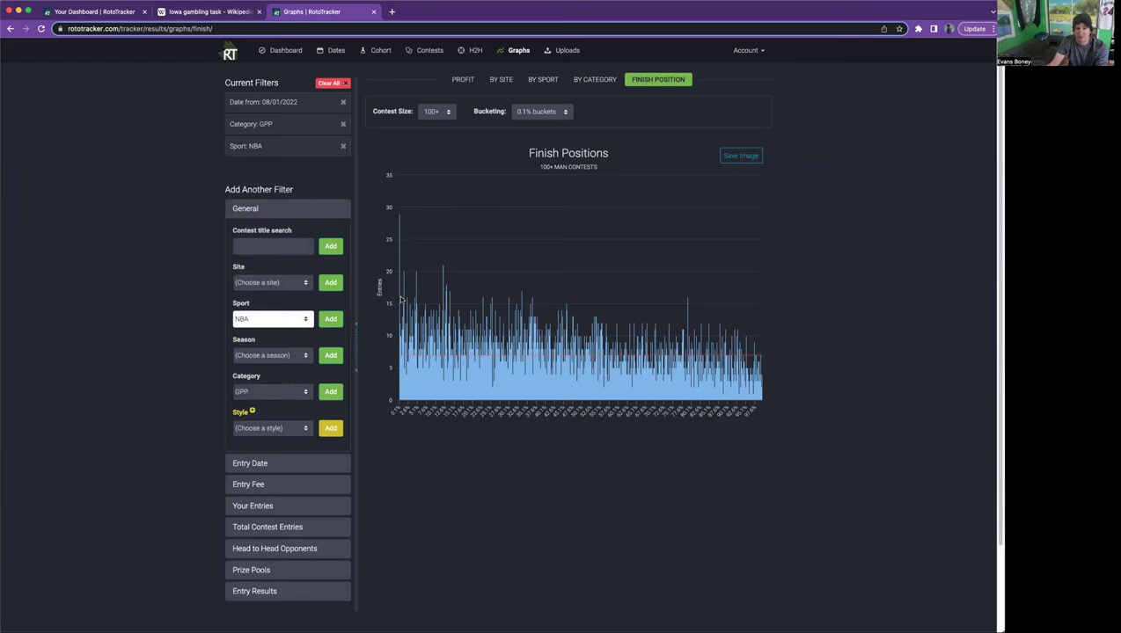
pyautogui.click(275, 318)
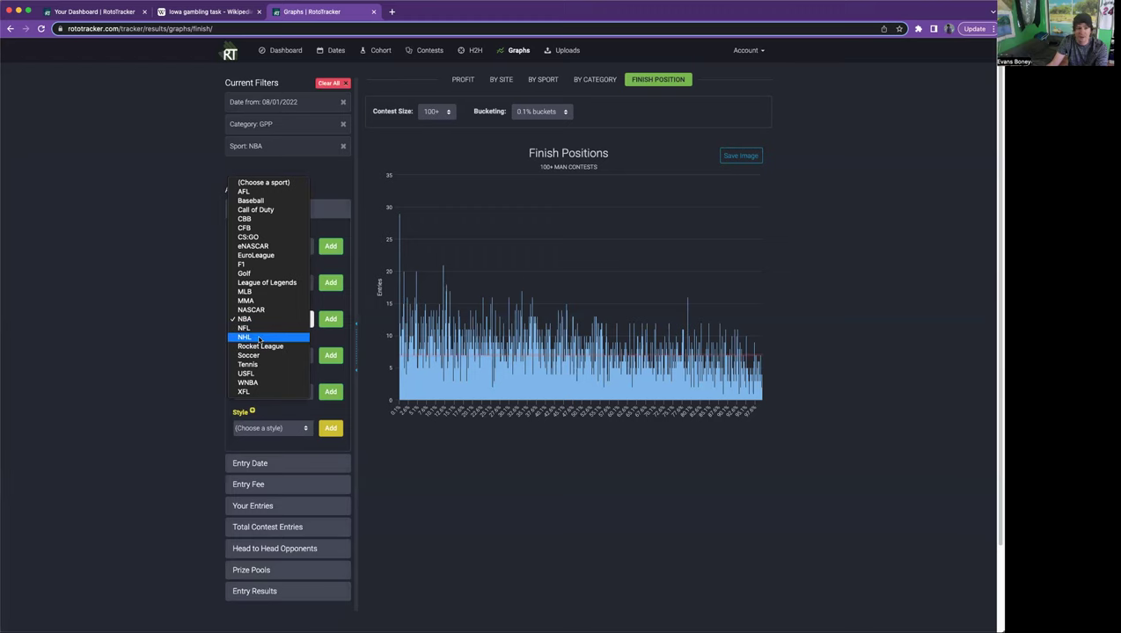
pyautogui.click(251, 337)
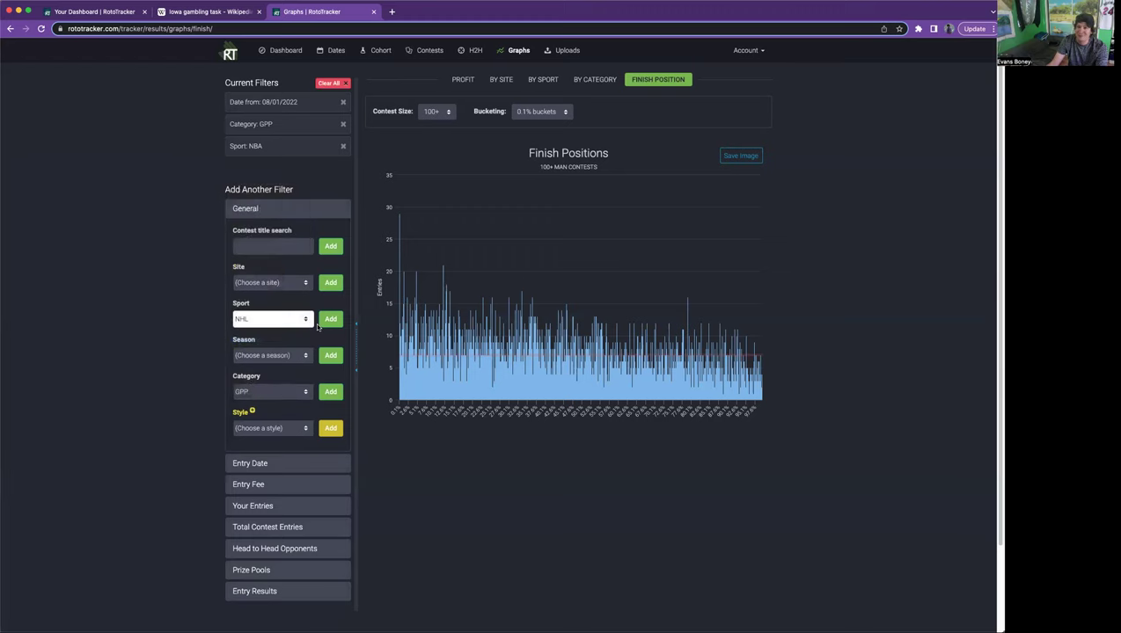
pyautogui.click(325, 324)
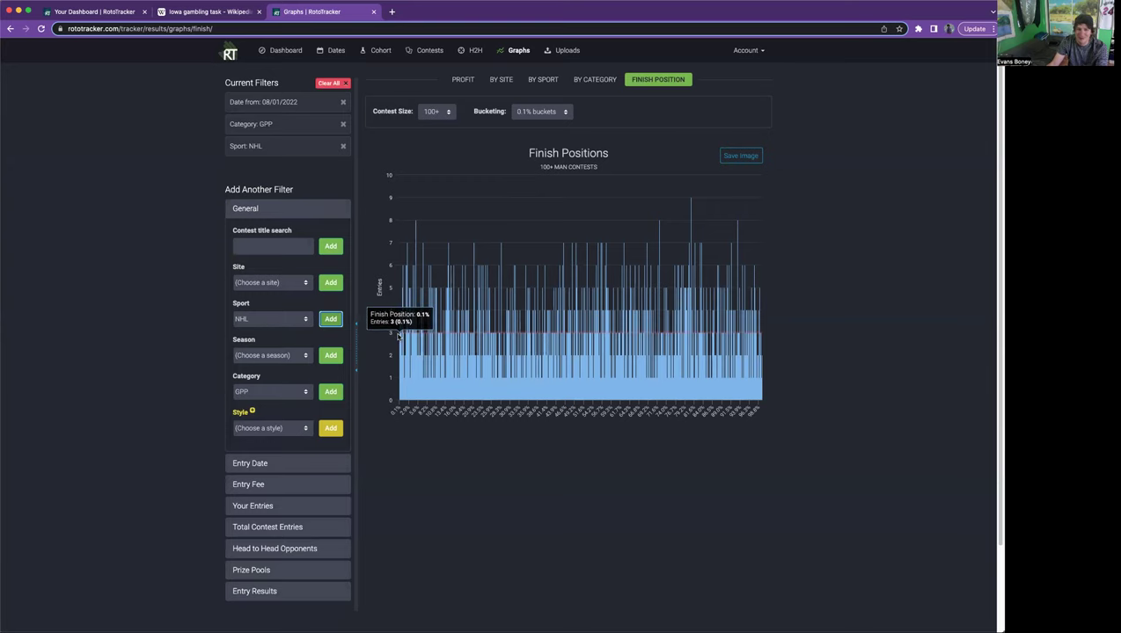
# Change the sport filter from NHL to NFL.
pyautogui.click(294, 323)
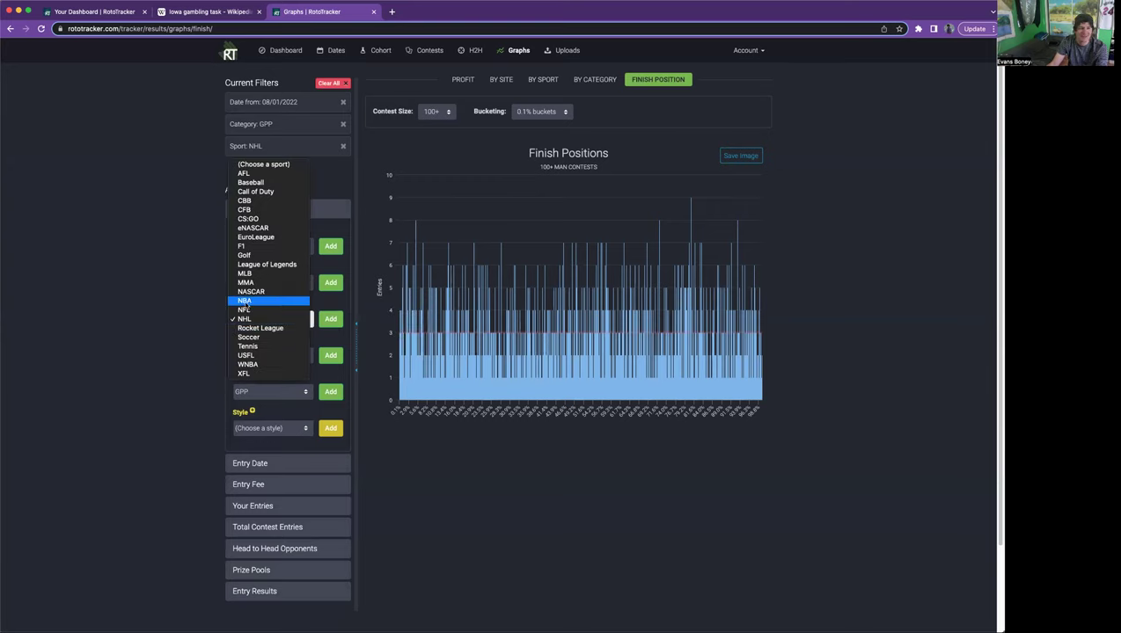
pyautogui.click(250, 311)
pyautogui.click(331, 320)
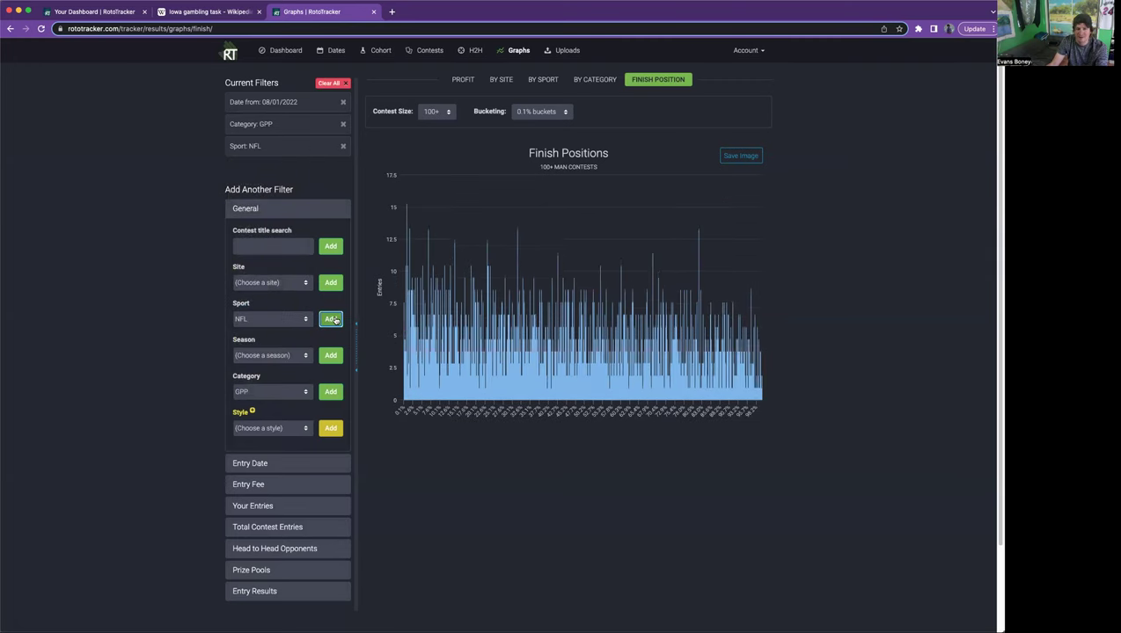
# Set the NFL GPP graph to 0.5% buckets, peaking at 43 entries near 23.5%.
pyautogui.click(534, 114)
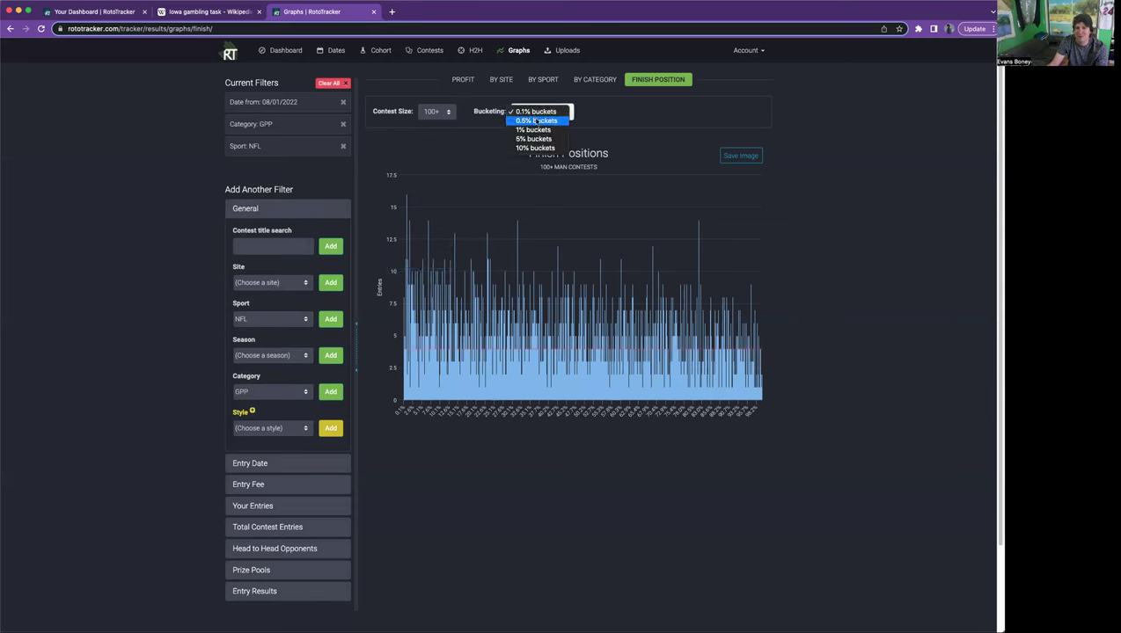
pyautogui.click(536, 121)
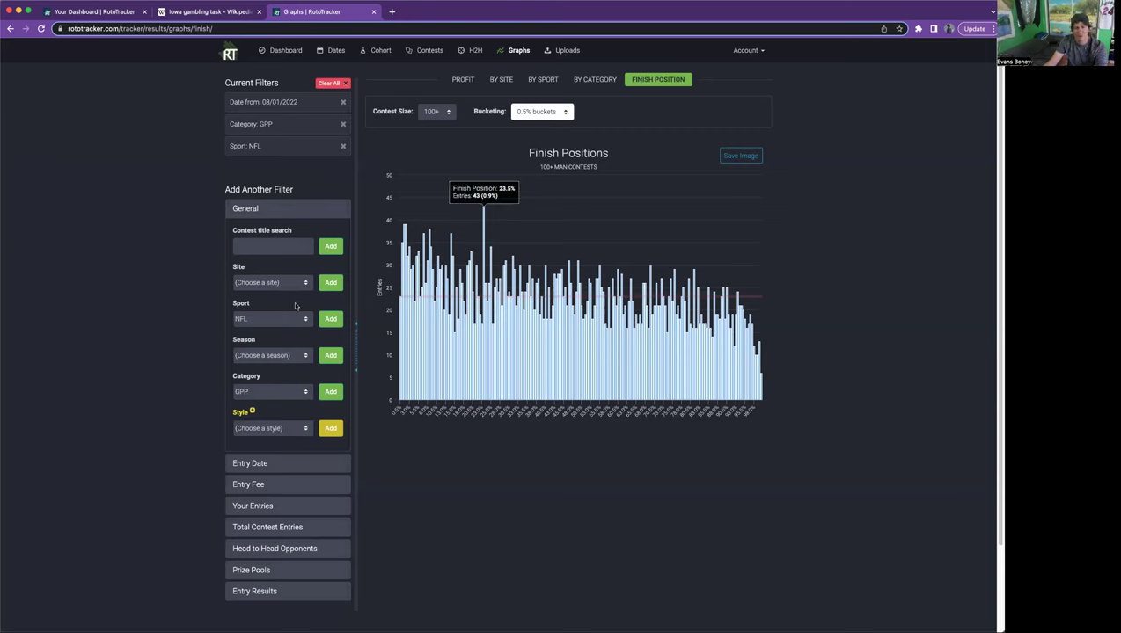
pyautogui.click(268, 323)
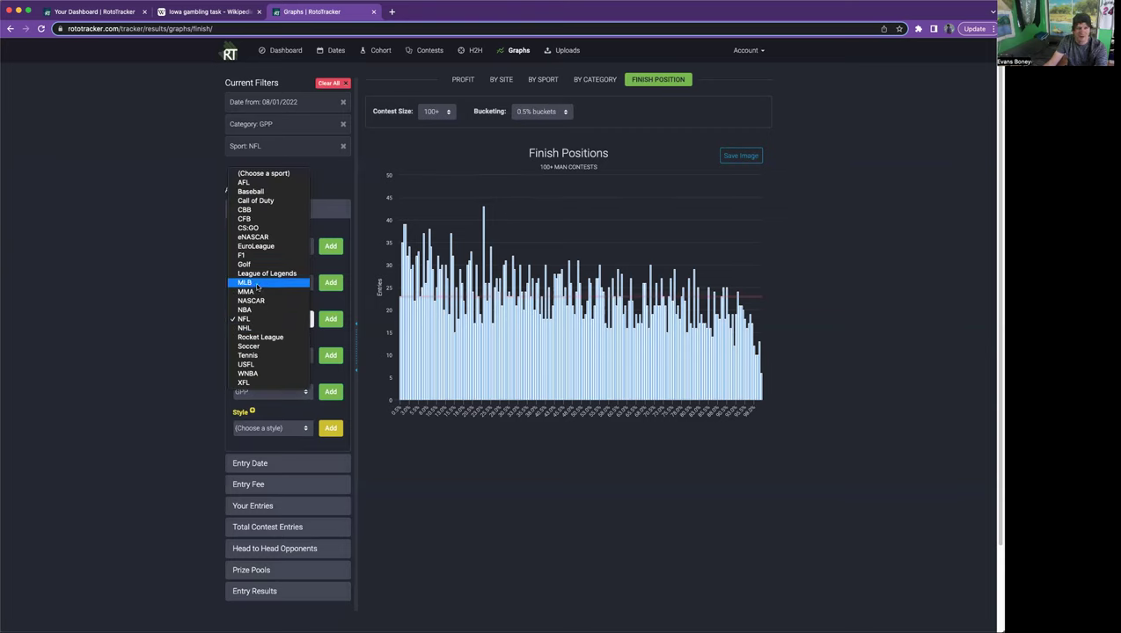
# Switch the sport filter to MLB so the 0.5% bucket graph shows MLB GPP finishes.
pyautogui.click(266, 283)
pyautogui.click(331, 320)
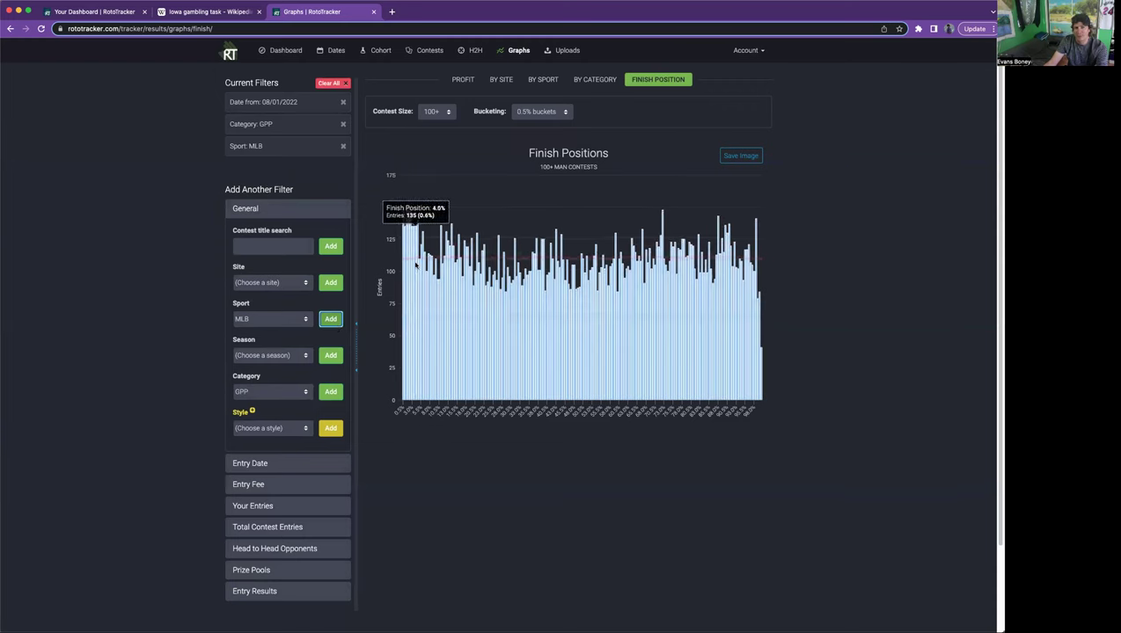
# Change the MLB graph's bucketing from 0.5% to 0.1% buckets.
pyautogui.click(537, 113)
pyautogui.click(532, 103)
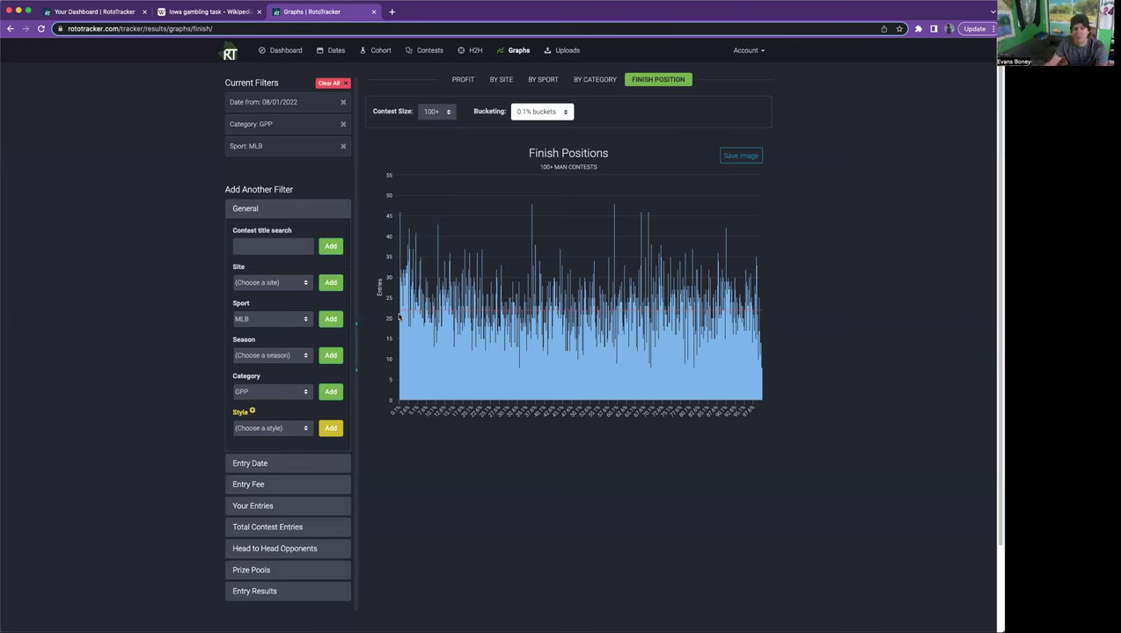
# Replace the MLB sport filter with NBA.
pyautogui.click(262, 316)
pyautogui.click(256, 346)
pyautogui.click(329, 320)
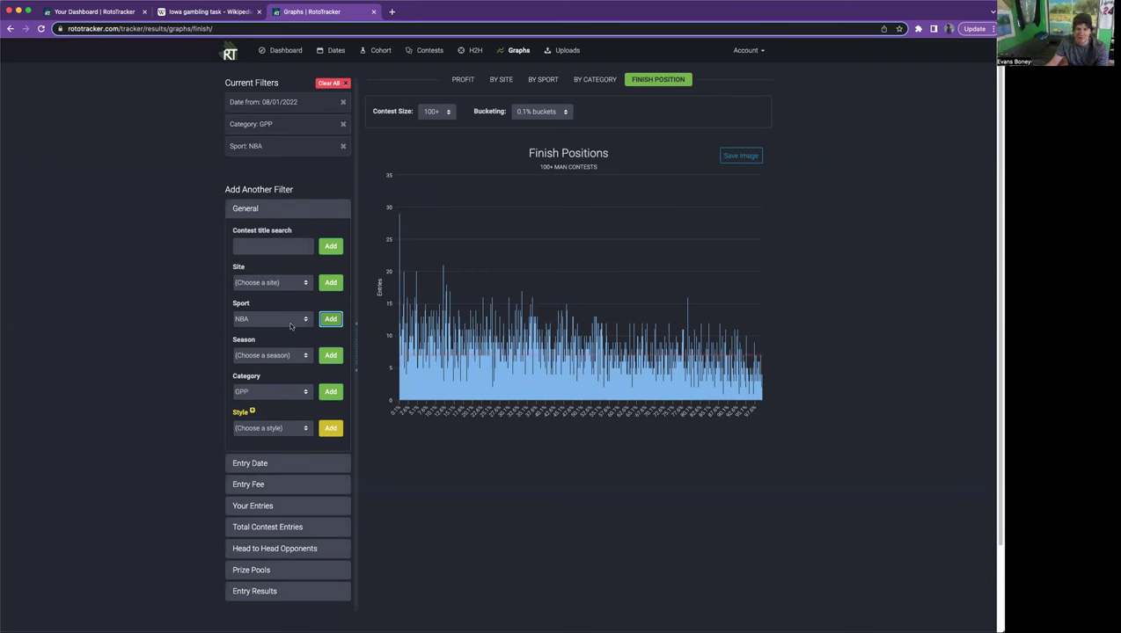
# Select NFL in the Sport list and open the Category choices.
pyautogui.click(289, 326)
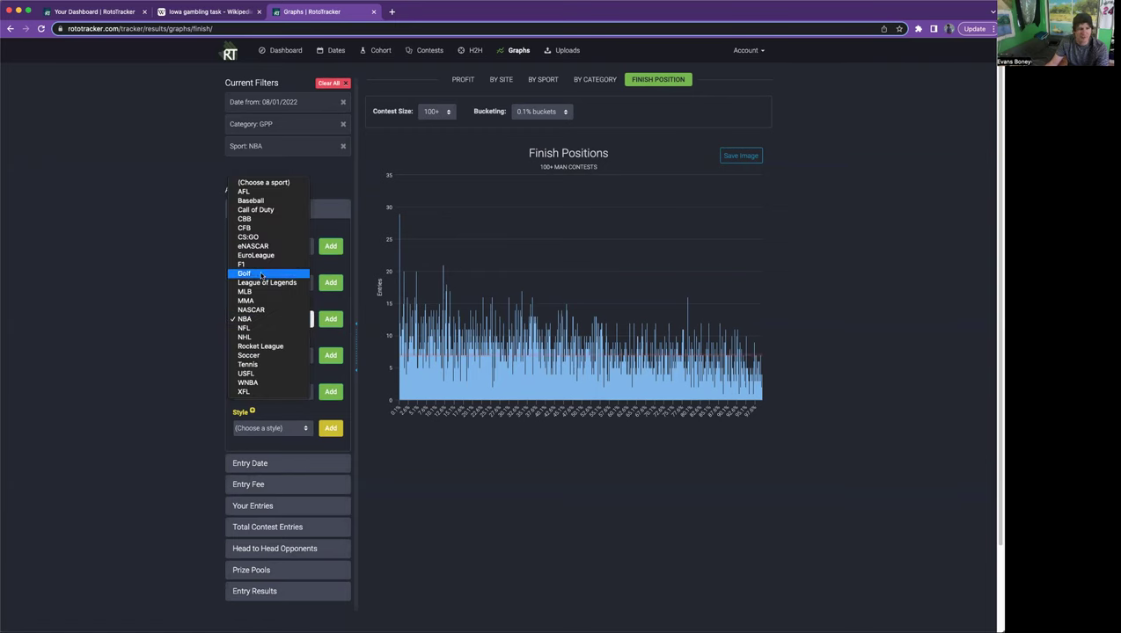
pyautogui.click(255, 328)
pyautogui.click(273, 393)
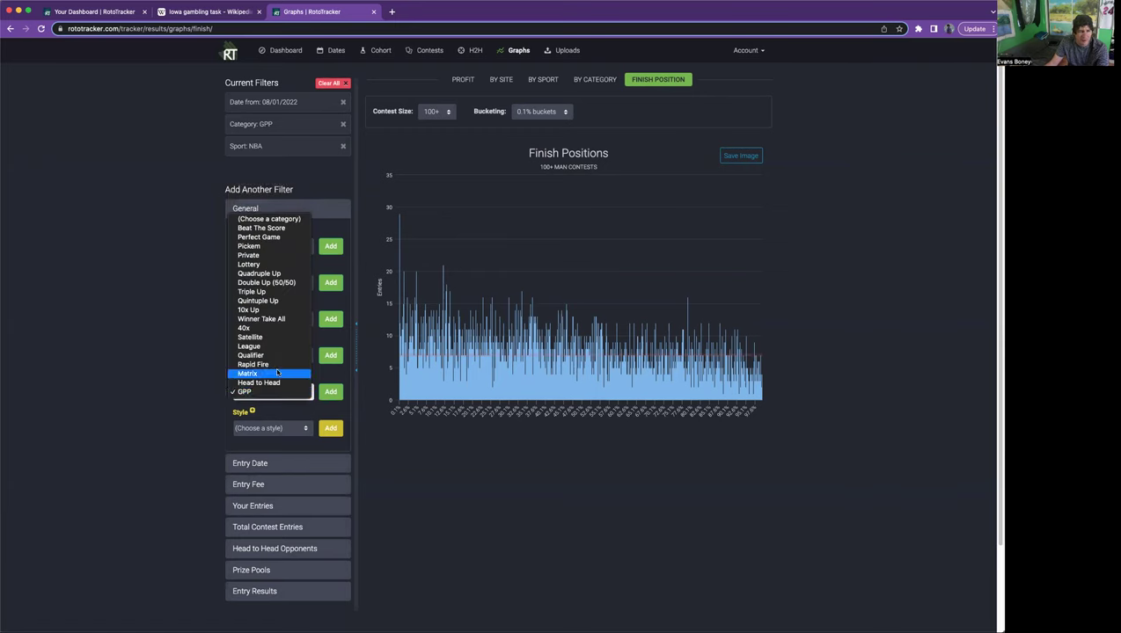
# Keep GPP as category and add a Showdown Captain style filter to the NBA graph.
pyautogui.click(261, 430)
pyautogui.click(261, 431)
pyautogui.click(275, 469)
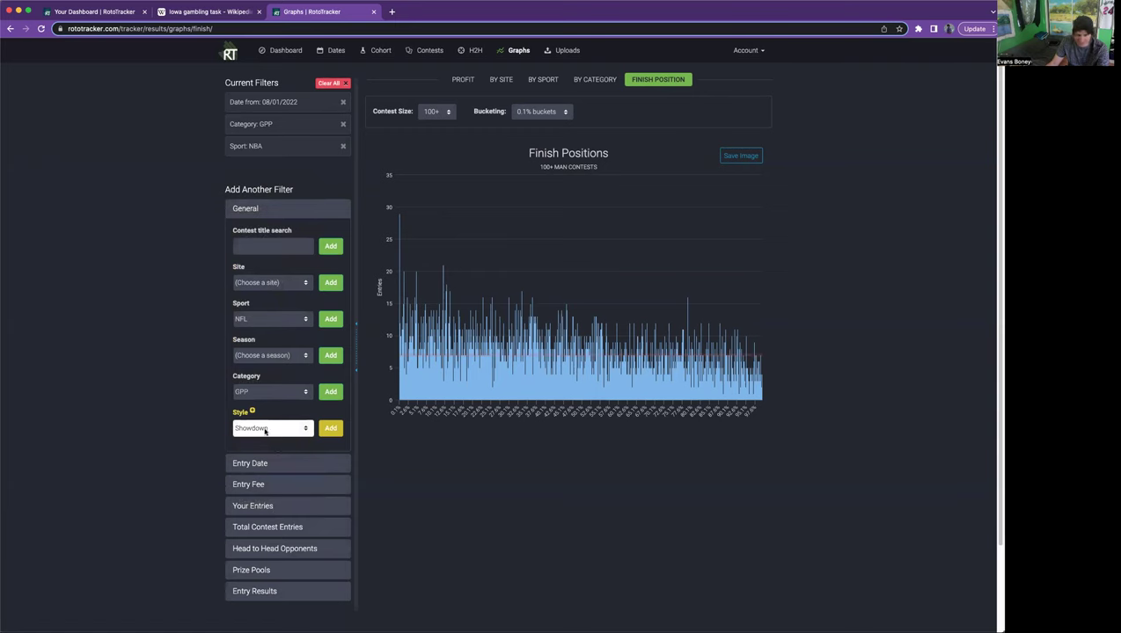
pyautogui.click(265, 430)
pyautogui.click(268, 433)
pyautogui.click(331, 427)
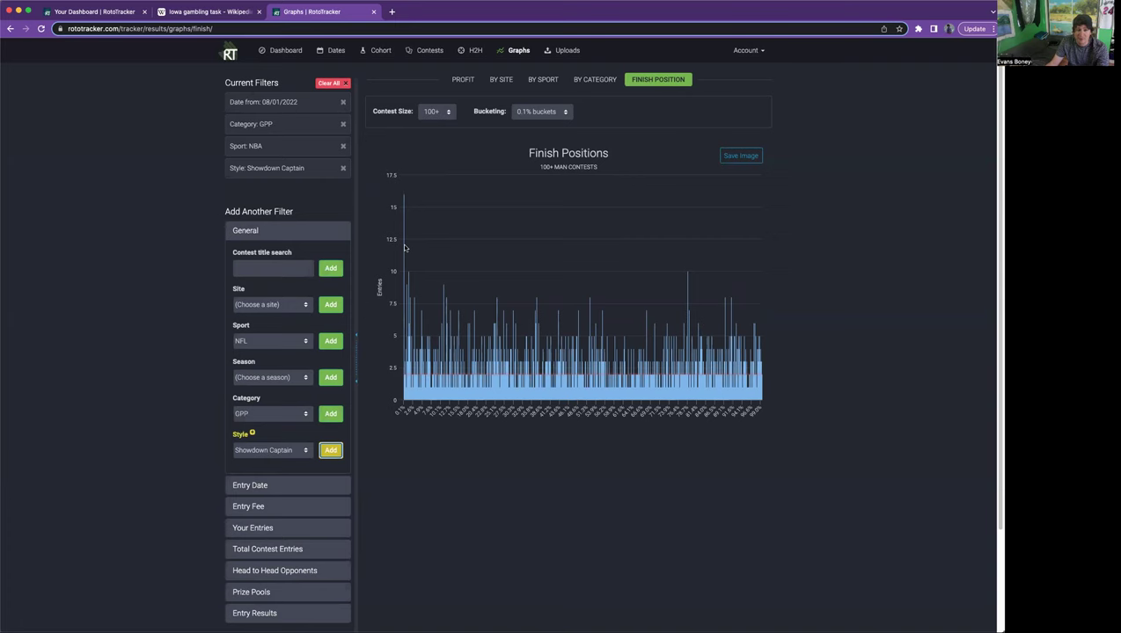
pyautogui.moveTo(404, 248)
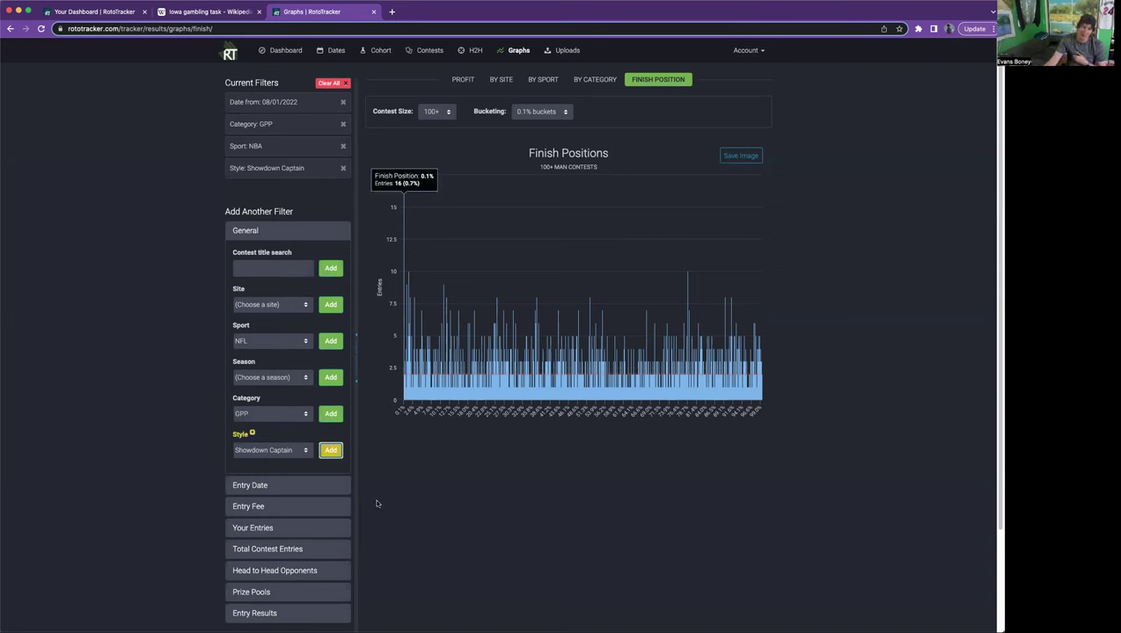
pyautogui.click(506, 556)
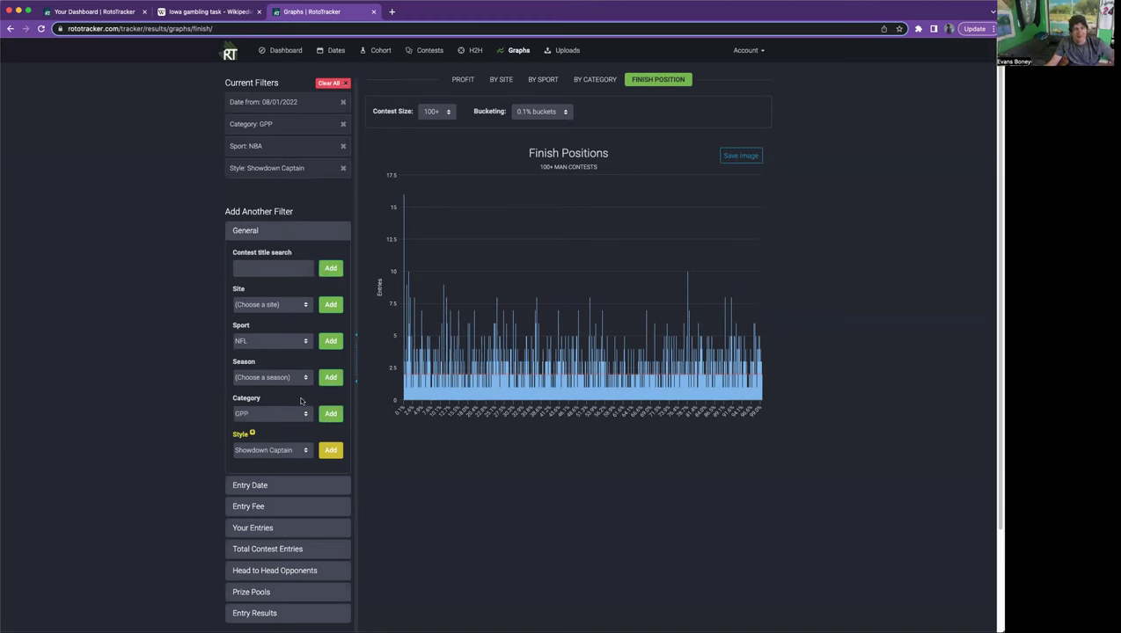
pyautogui.click(327, 348)
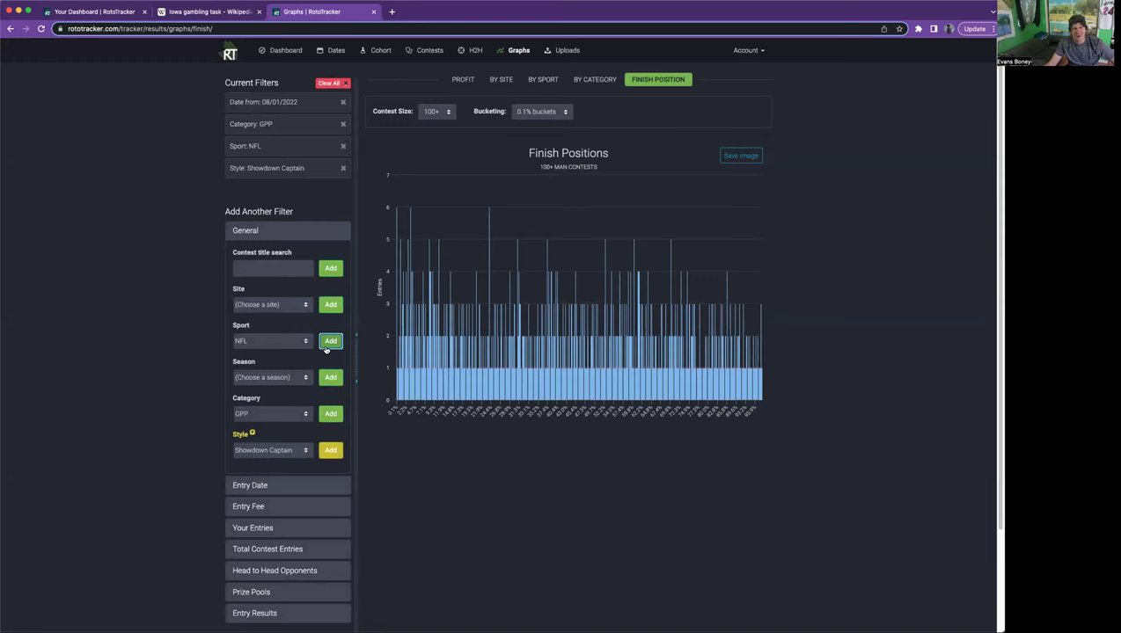
pyautogui.click(278, 348)
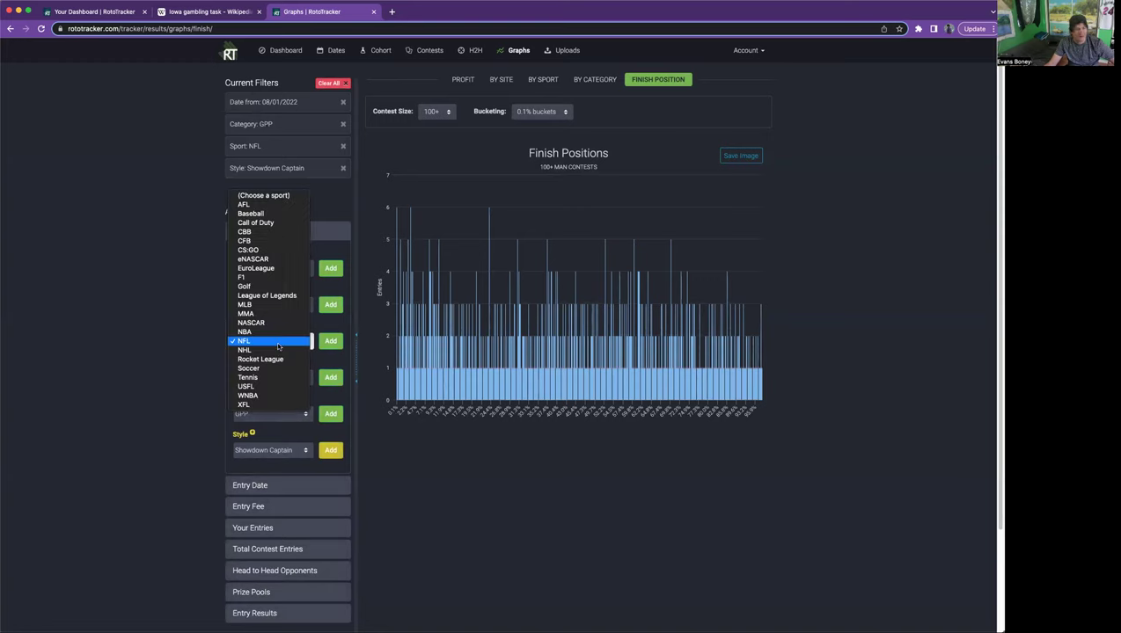
pyautogui.click(264, 332)
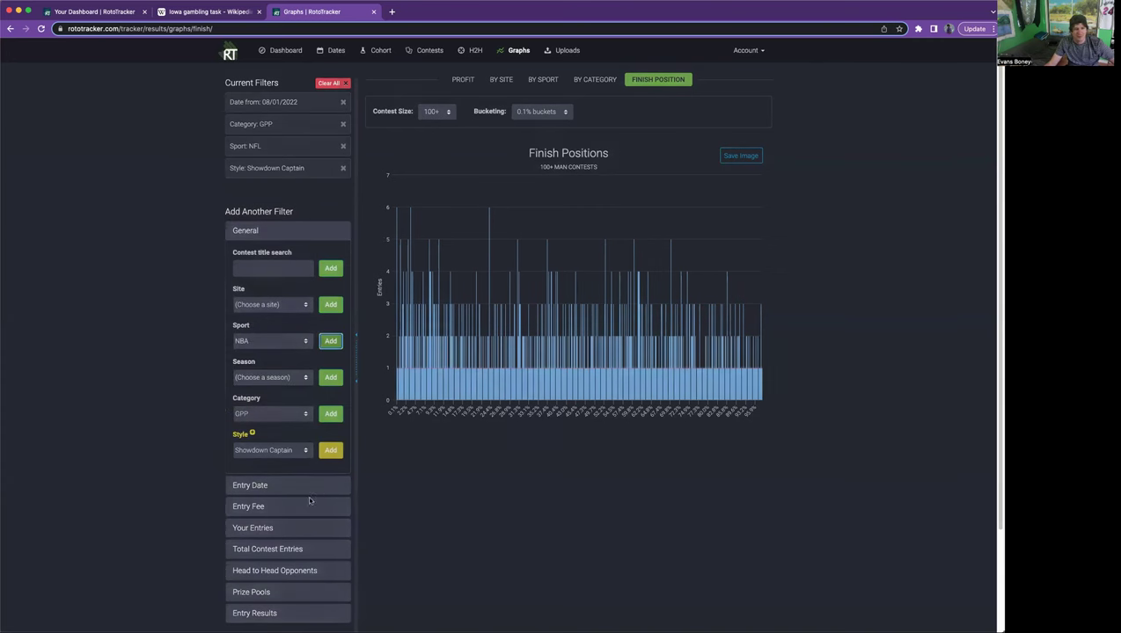
pyautogui.click(291, 449)
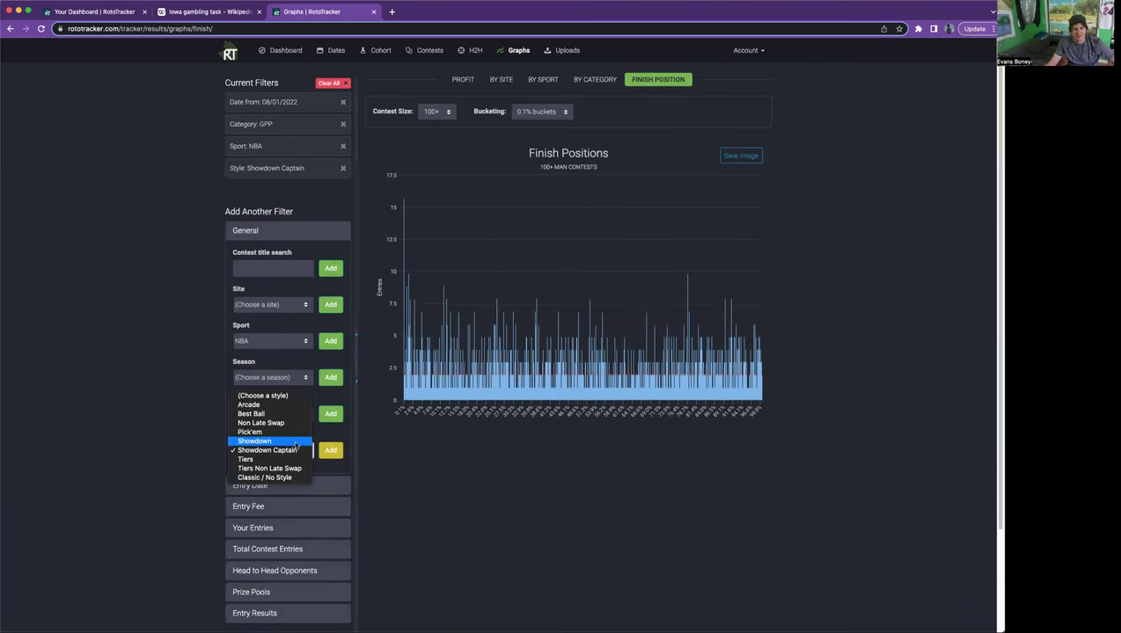
pyautogui.click(263, 395)
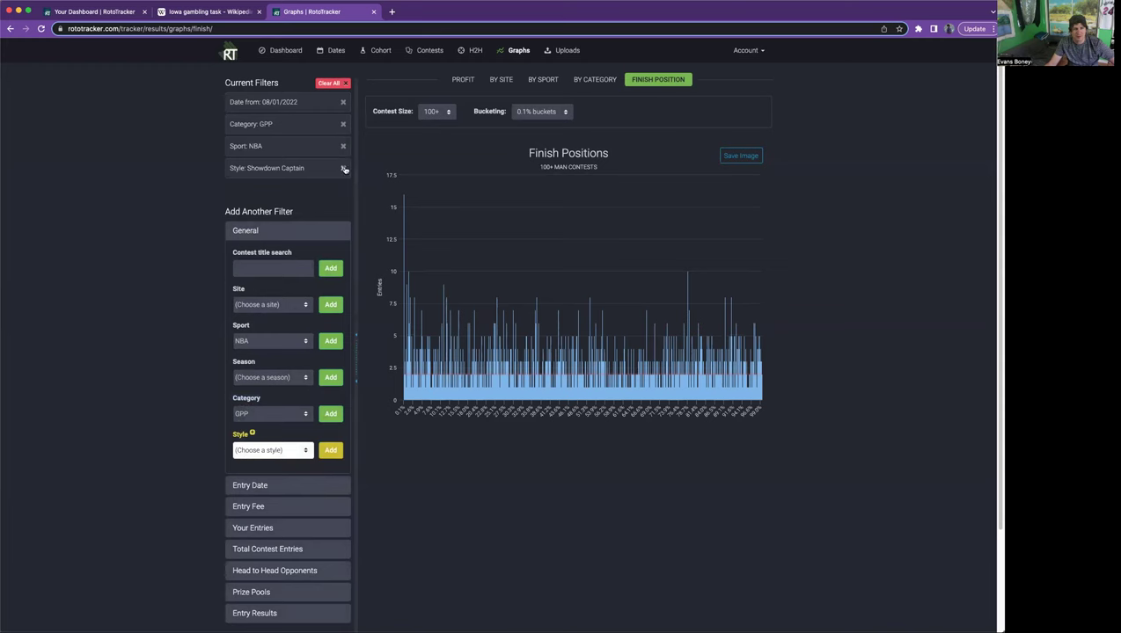
# Remove the Showdown Captain style filter and change the sport from NBA to Tennis.
pyautogui.click(344, 169)
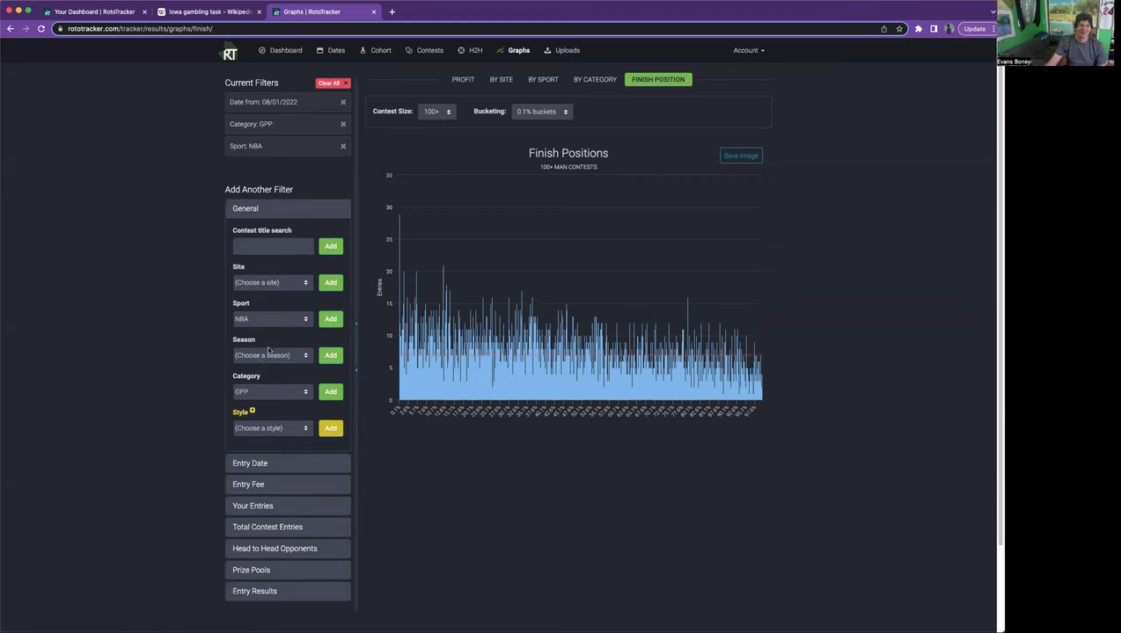
pyautogui.click(261, 318)
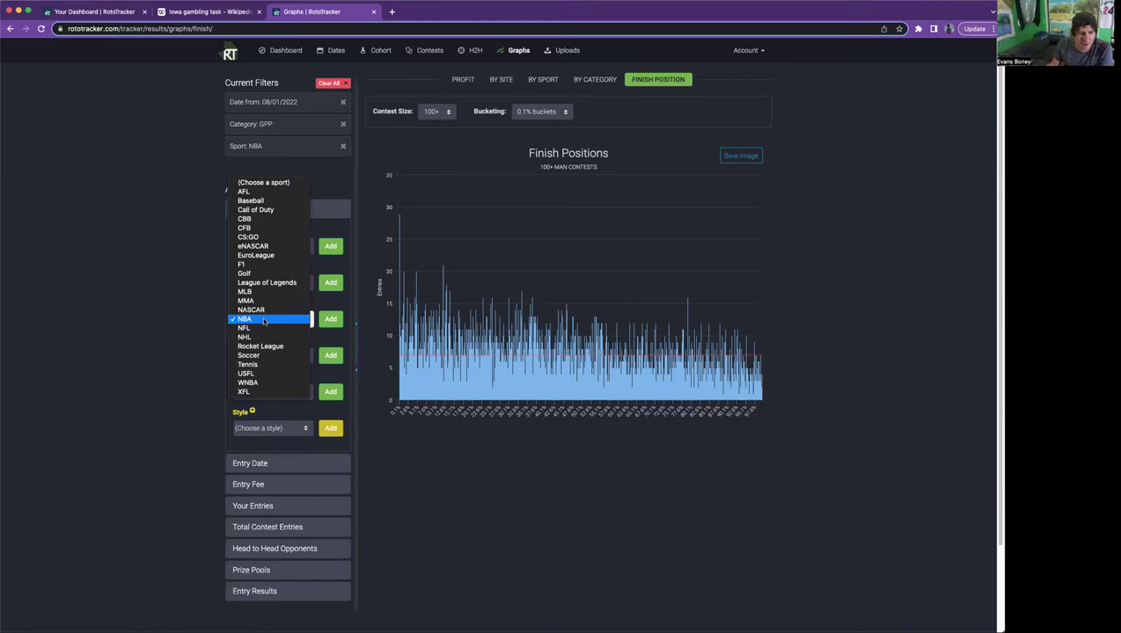
pyautogui.press('Down')
pyautogui.press('Down')
pyautogui.press('Down')
pyautogui.press('Down')
pyautogui.press('Down')
pyautogui.press('Down')
pyautogui.press('Return')
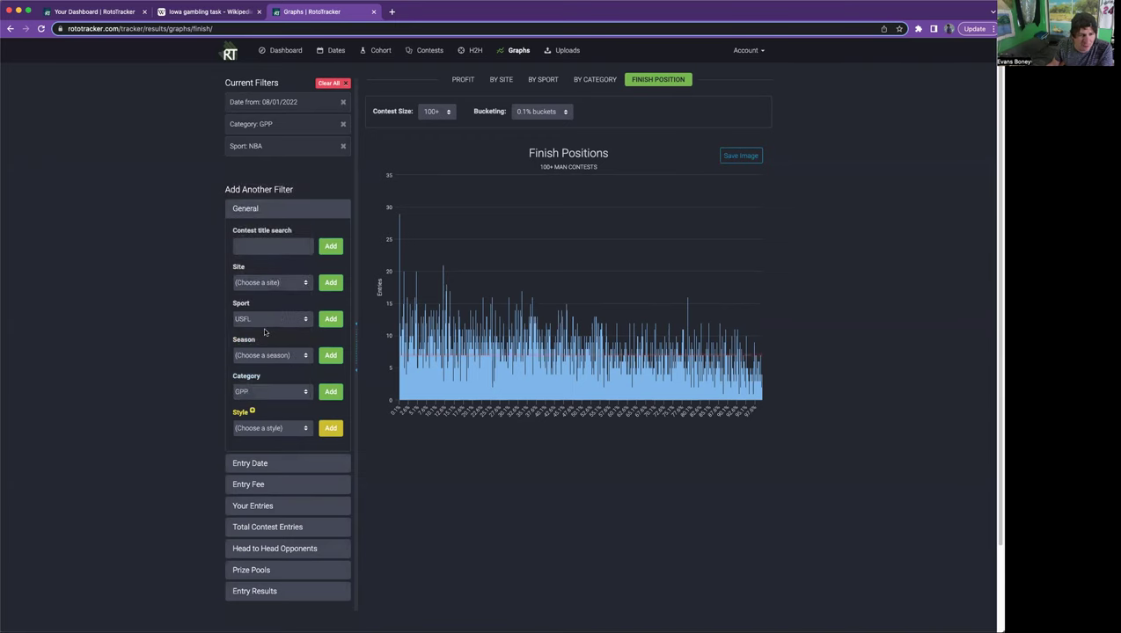
pyautogui.click(264, 321)
pyautogui.press('Up')
pyautogui.press('Return')
pyautogui.click(323, 320)
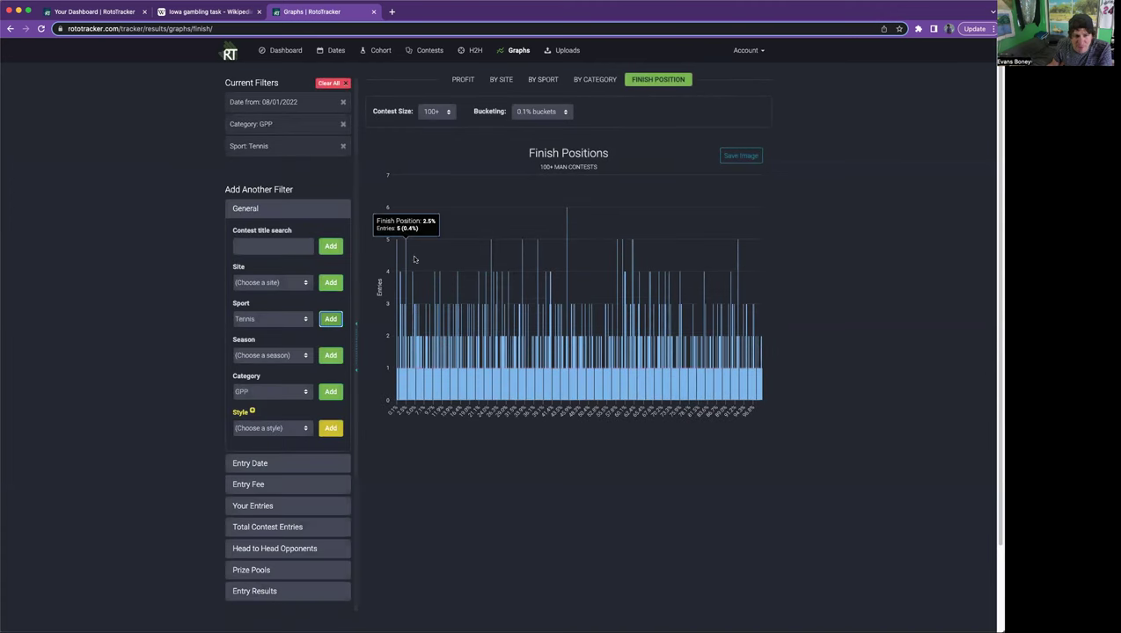
# Regroup the Tennis graph into 0.5% buckets, then into 1% buckets.
pyautogui.click(529, 113)
pyautogui.click(531, 122)
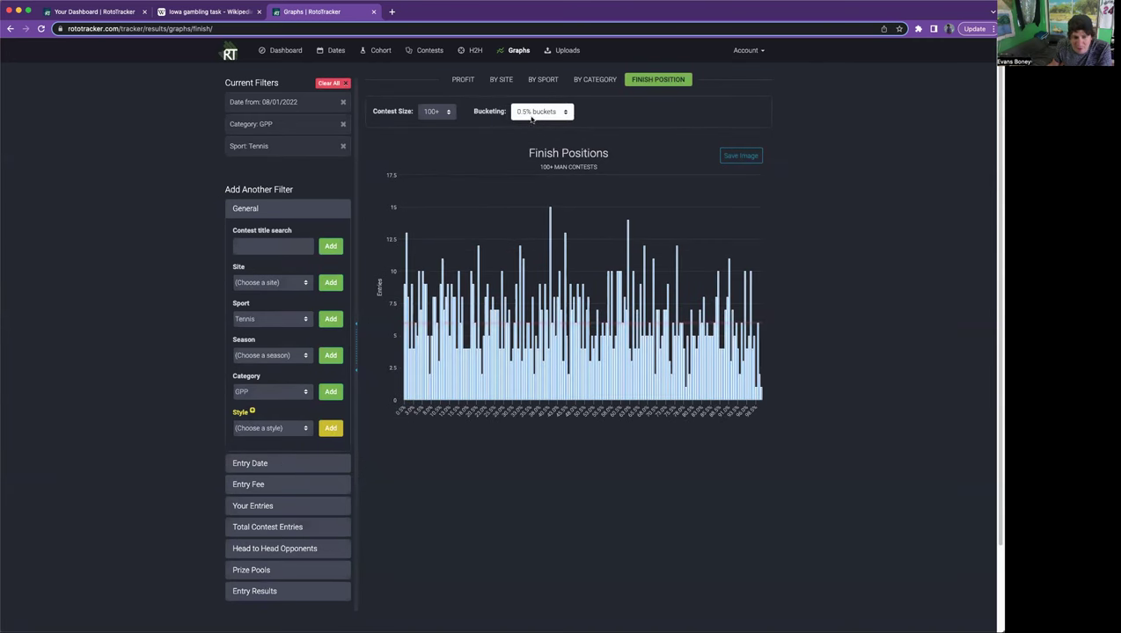
pyautogui.click(531, 117)
pyautogui.click(533, 123)
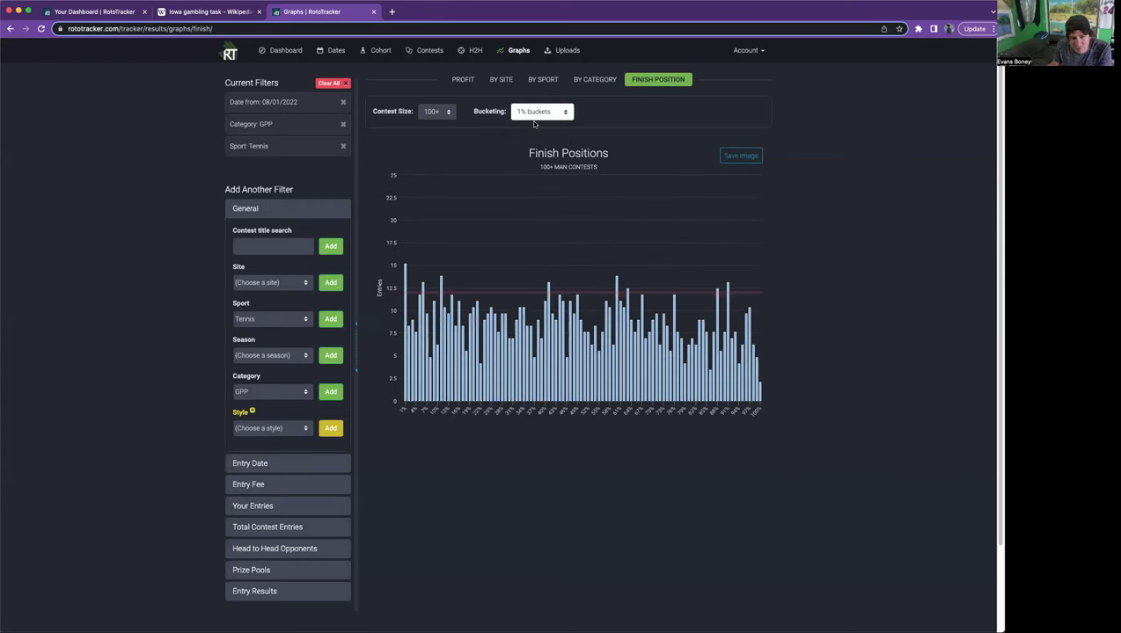
pyautogui.moveTo(405, 208)
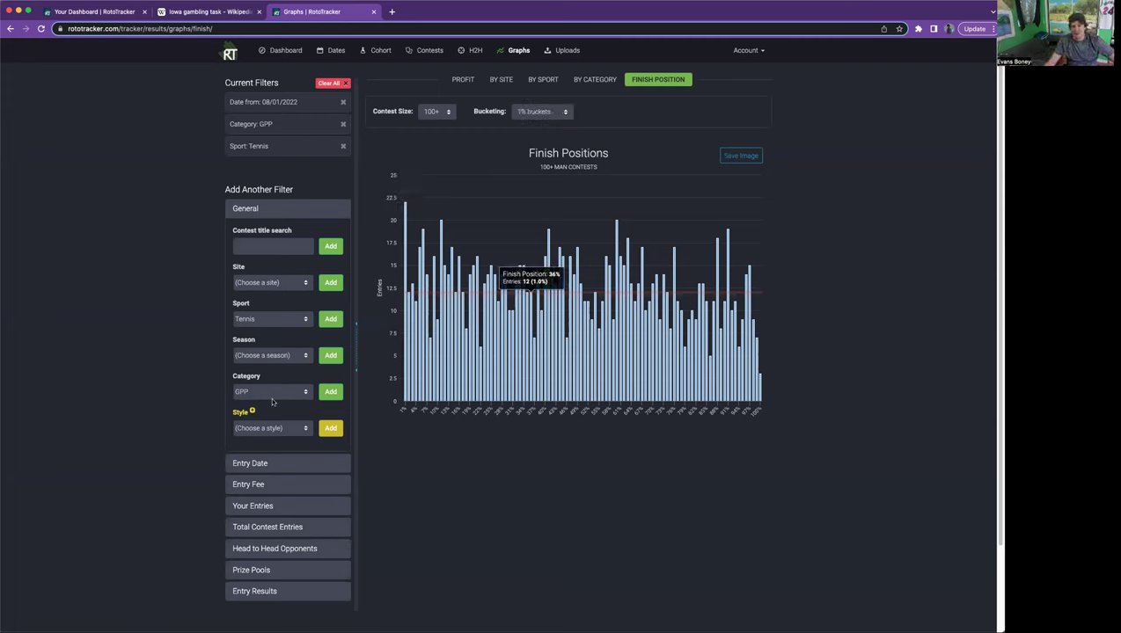
# Change the sport filter from Tennis to NASCAR, keeping 1% buckets.
pyautogui.click(276, 320)
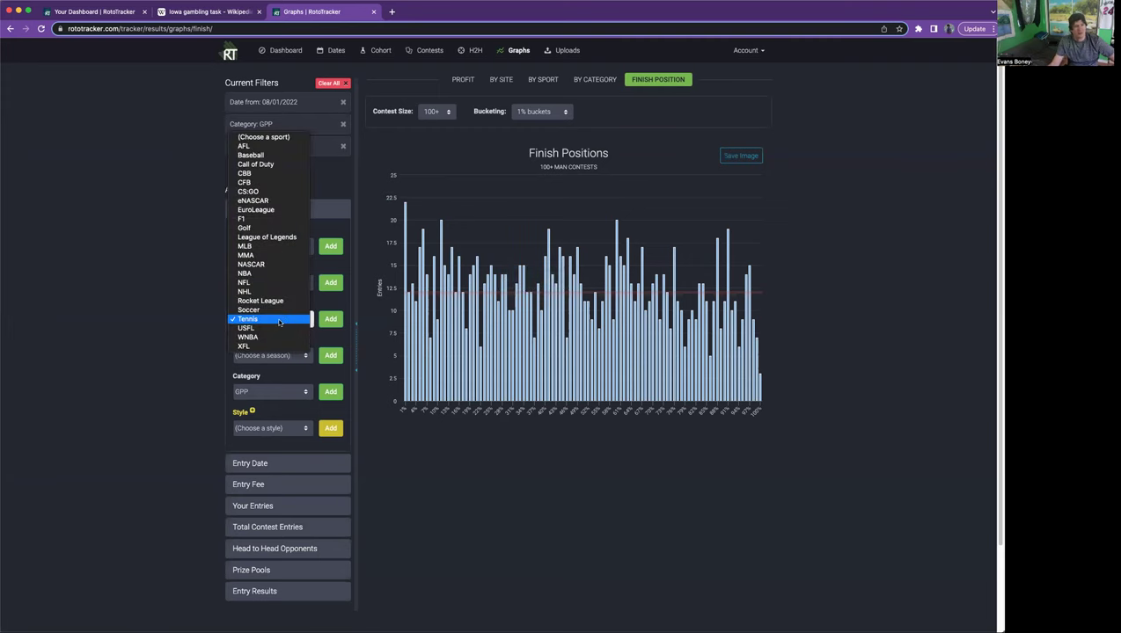
pyautogui.click(253, 264)
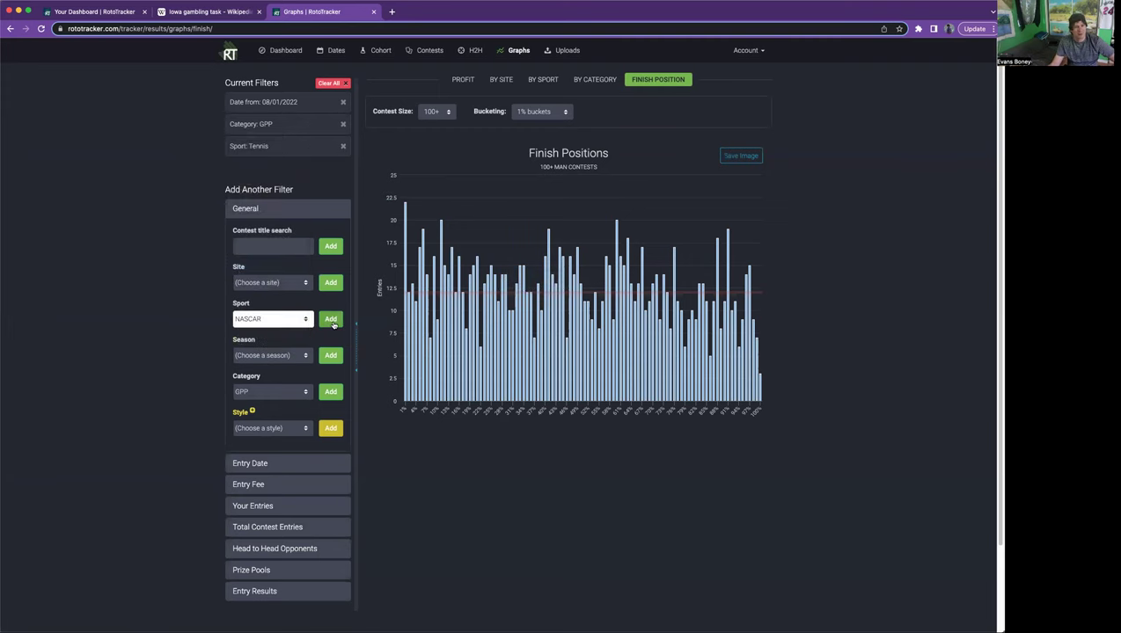
pyautogui.click(331, 321)
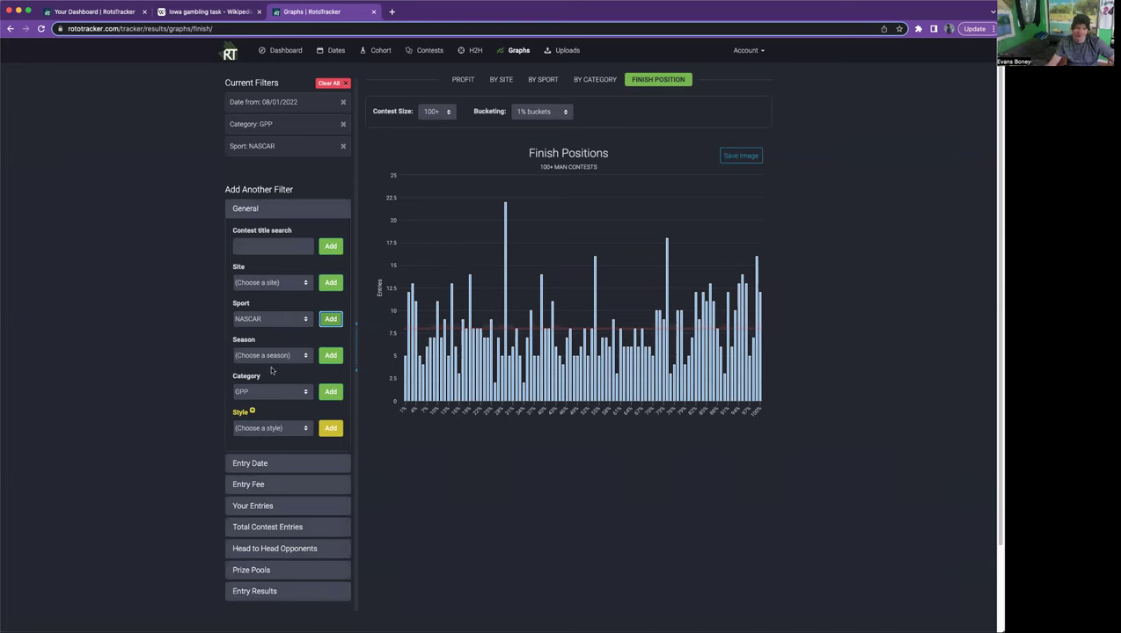
pyautogui.click(262, 319)
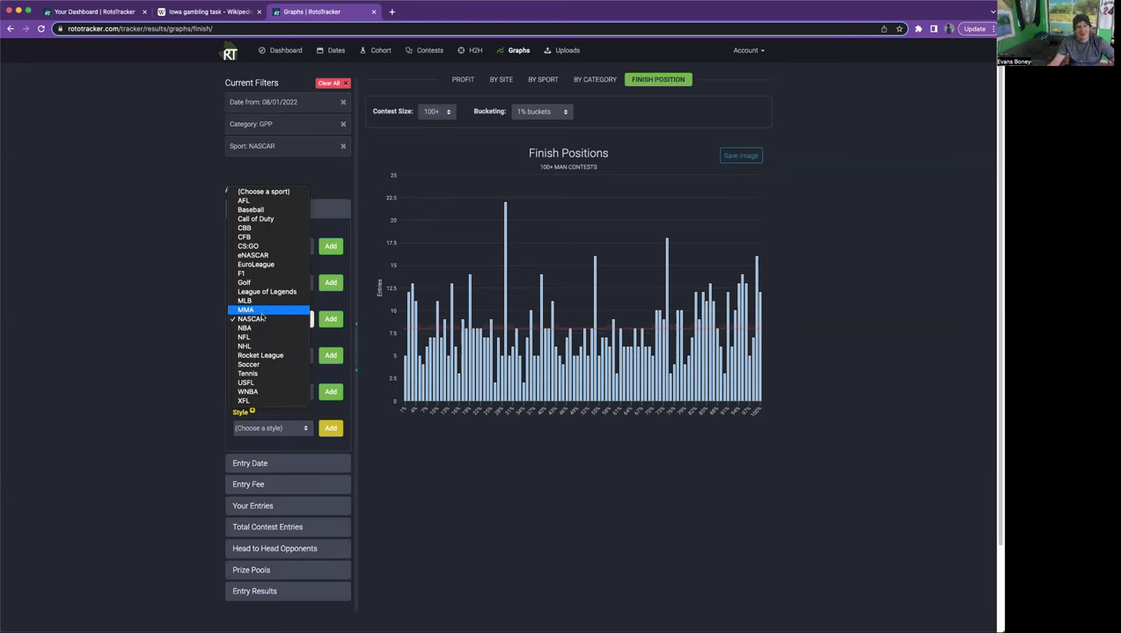
# Change the sport filter from NASCAR to League of Legends.
pyautogui.click(269, 292)
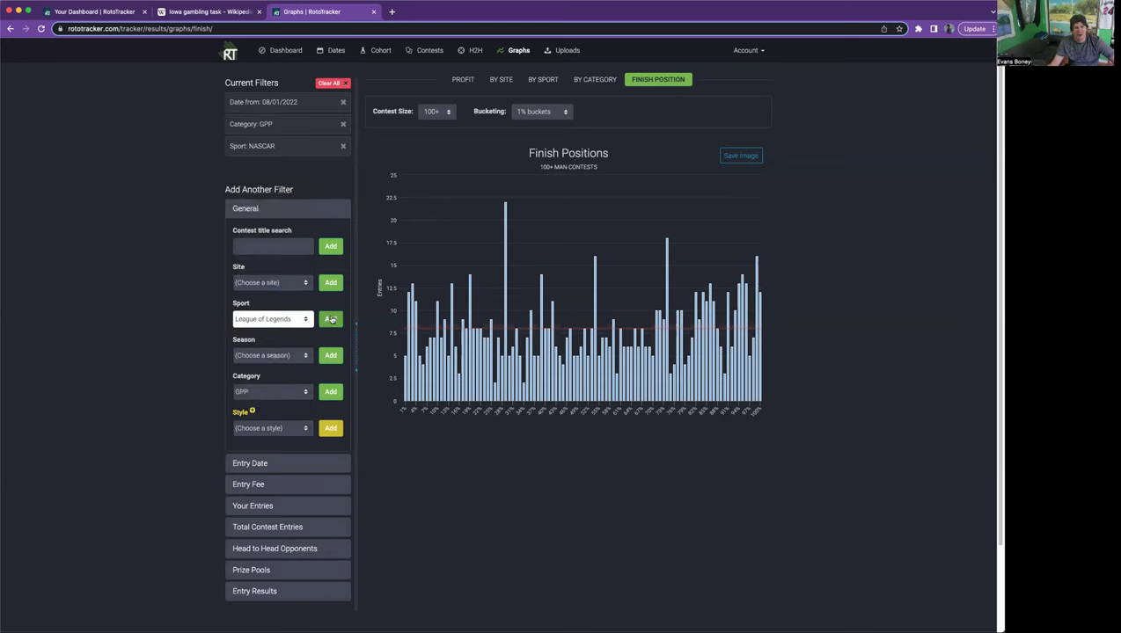
pyautogui.click(331, 318)
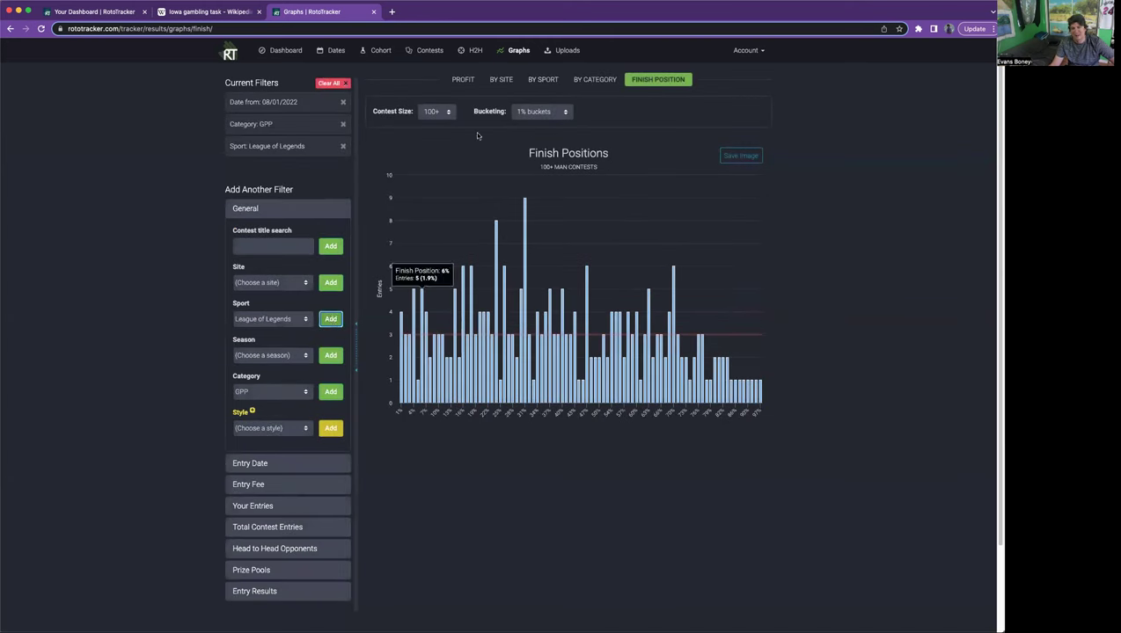
pyautogui.click(265, 319)
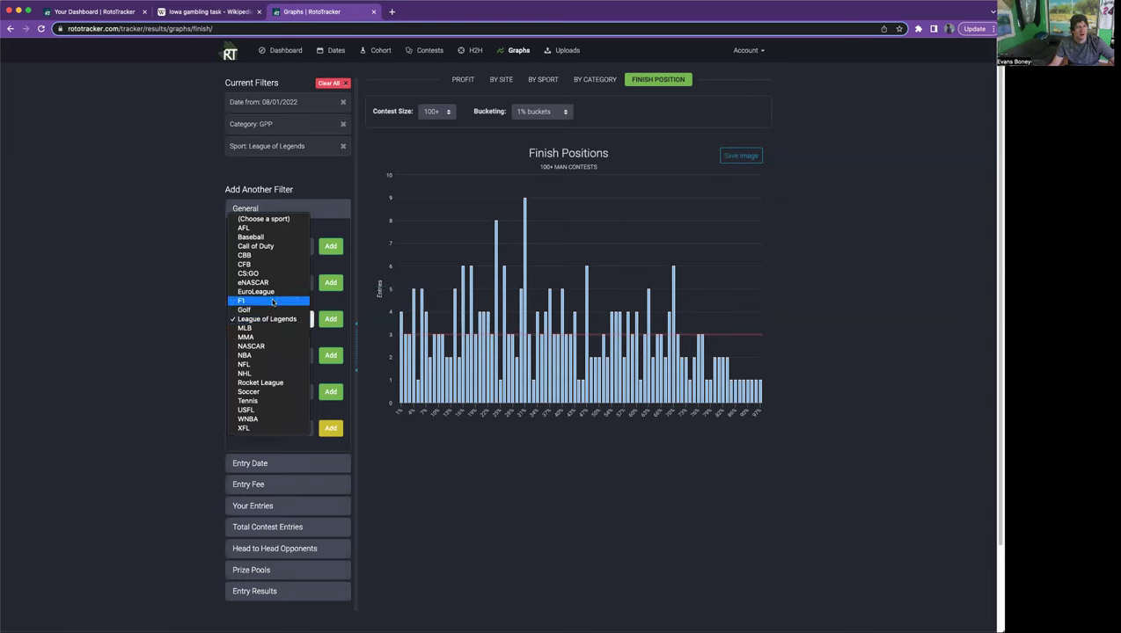
# Apply F1 as the sport filter, then switch it to Golf.
pyautogui.click(273, 302)
pyautogui.click(331, 320)
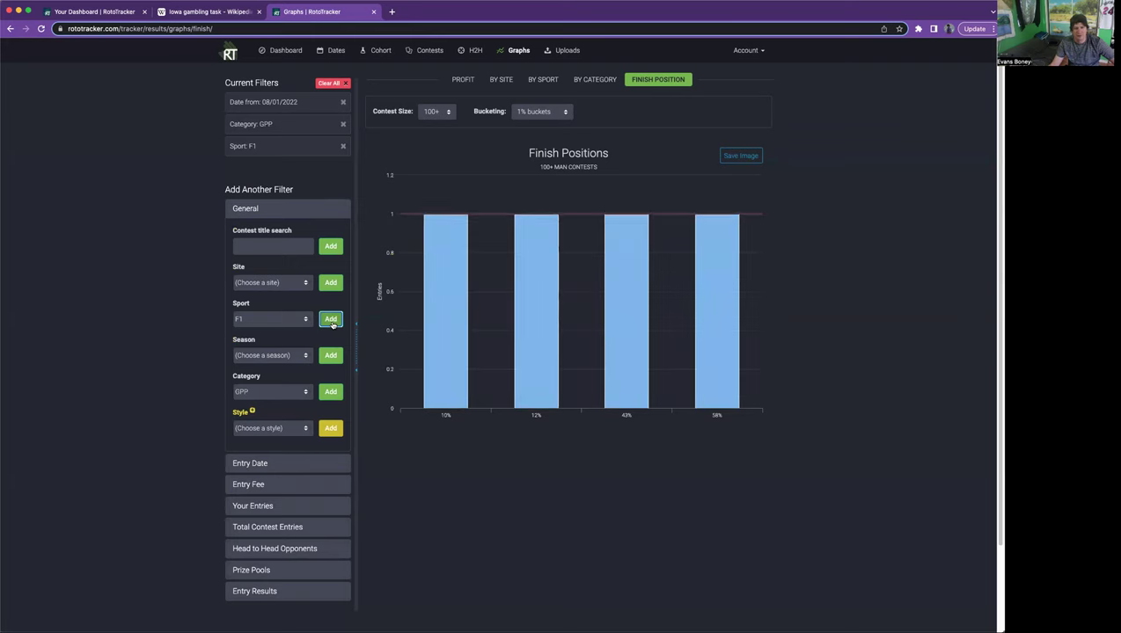
pyautogui.click(289, 321)
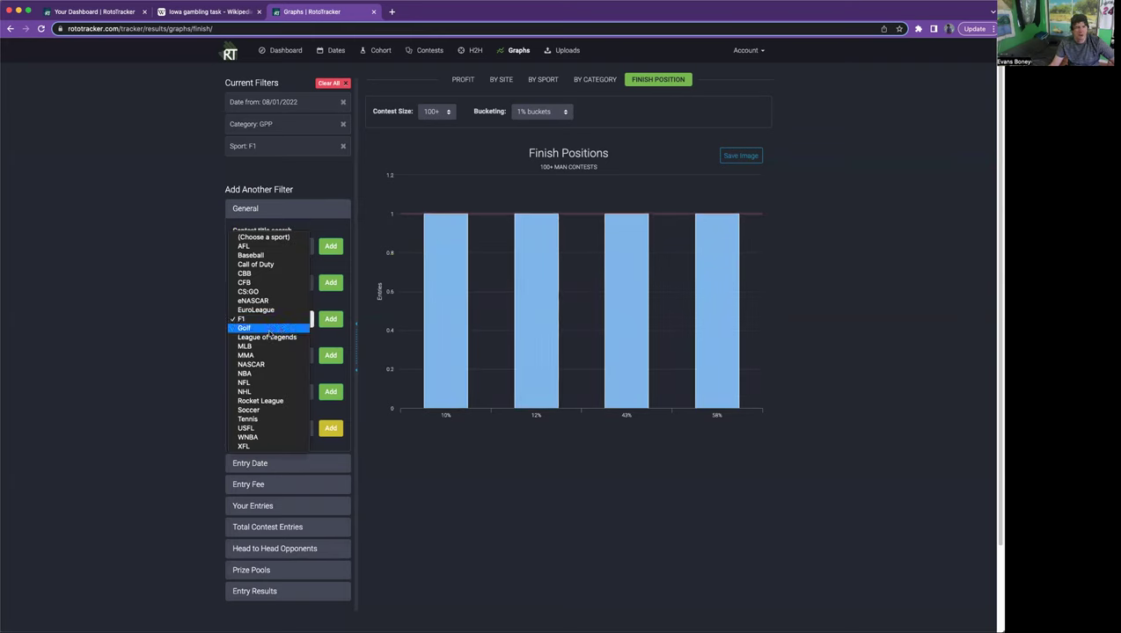
pyautogui.click(269, 330)
pyautogui.click(329, 320)
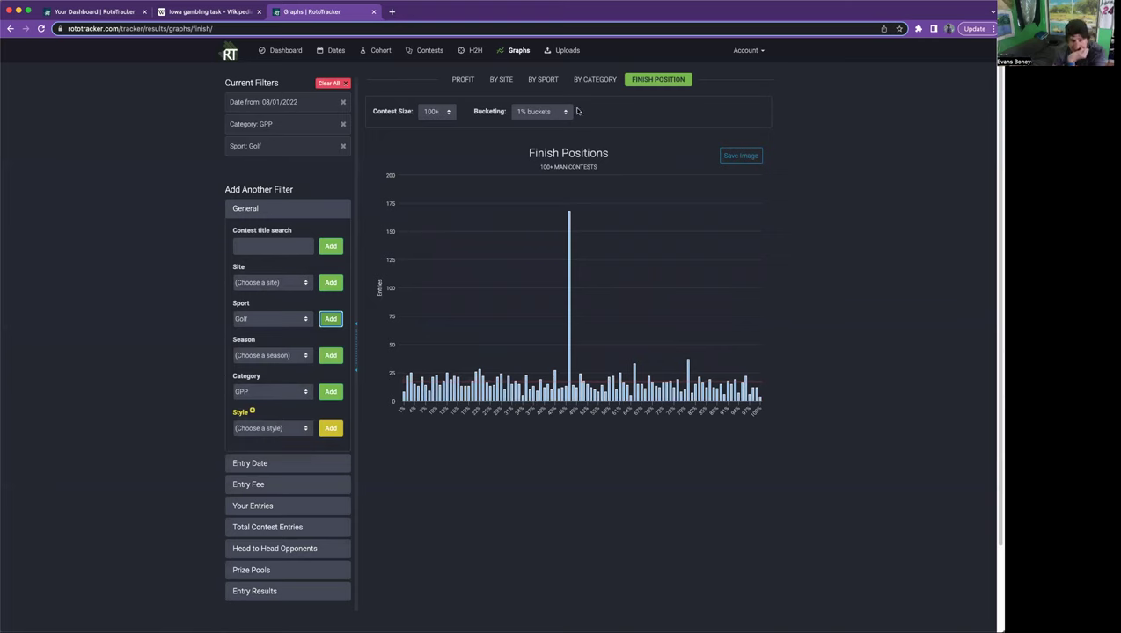
pyautogui.click(275, 317)
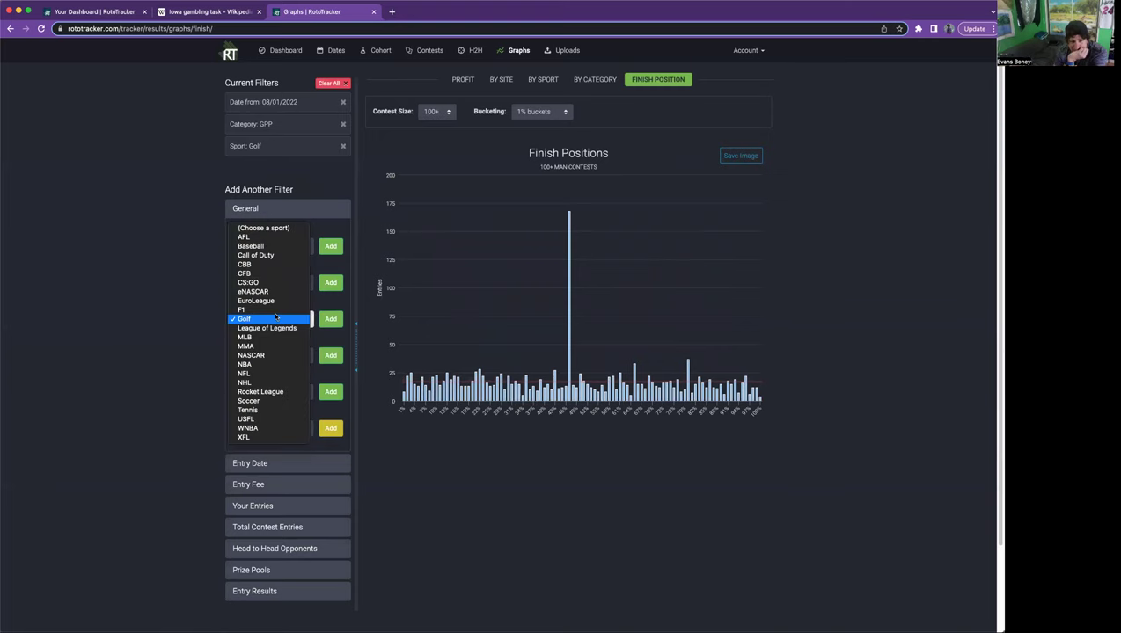
# Keep Golf and regroup its graph into 0.1% buckets, then 5% buckets.
pyautogui.click(416, 326)
pyautogui.click(546, 112)
pyautogui.click(527, 92)
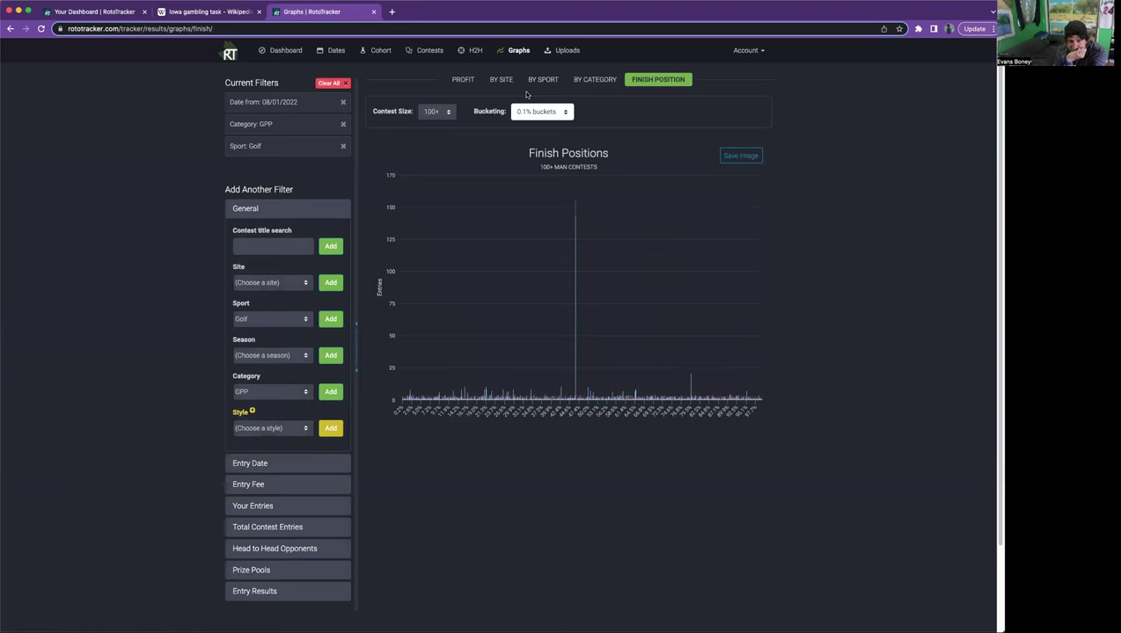
pyautogui.click(534, 111)
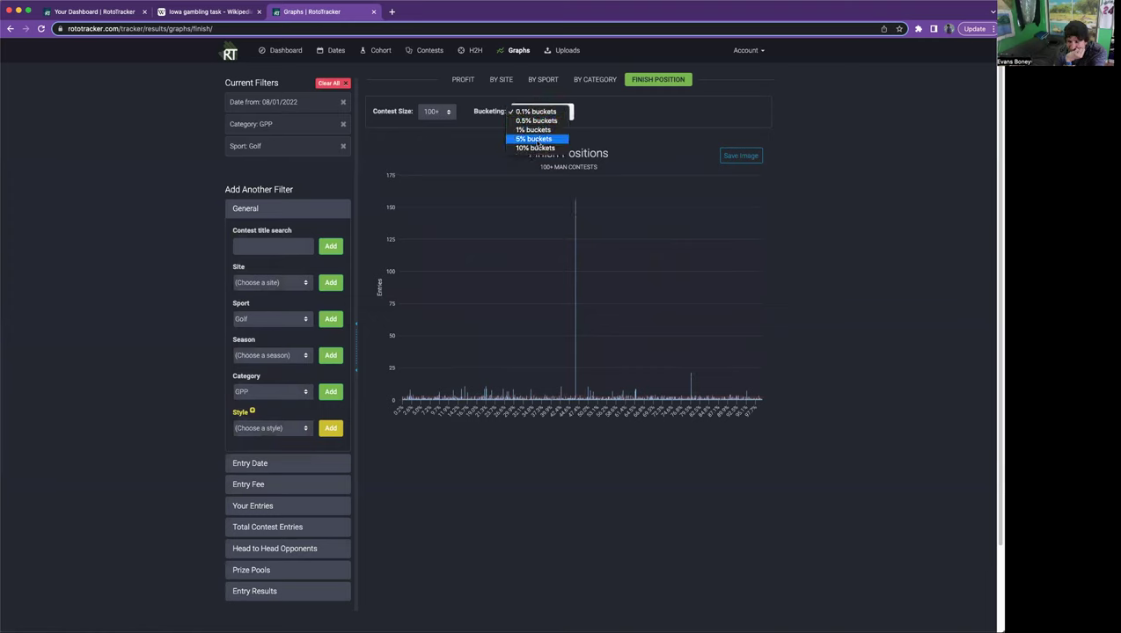
pyautogui.click(536, 141)
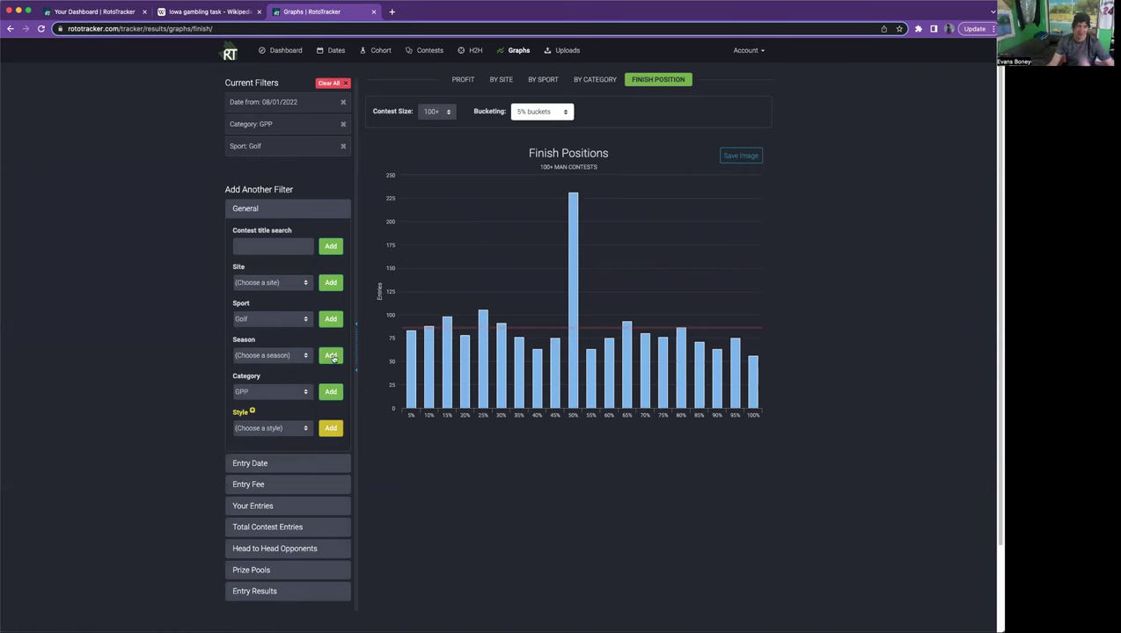
pyautogui.click(281, 319)
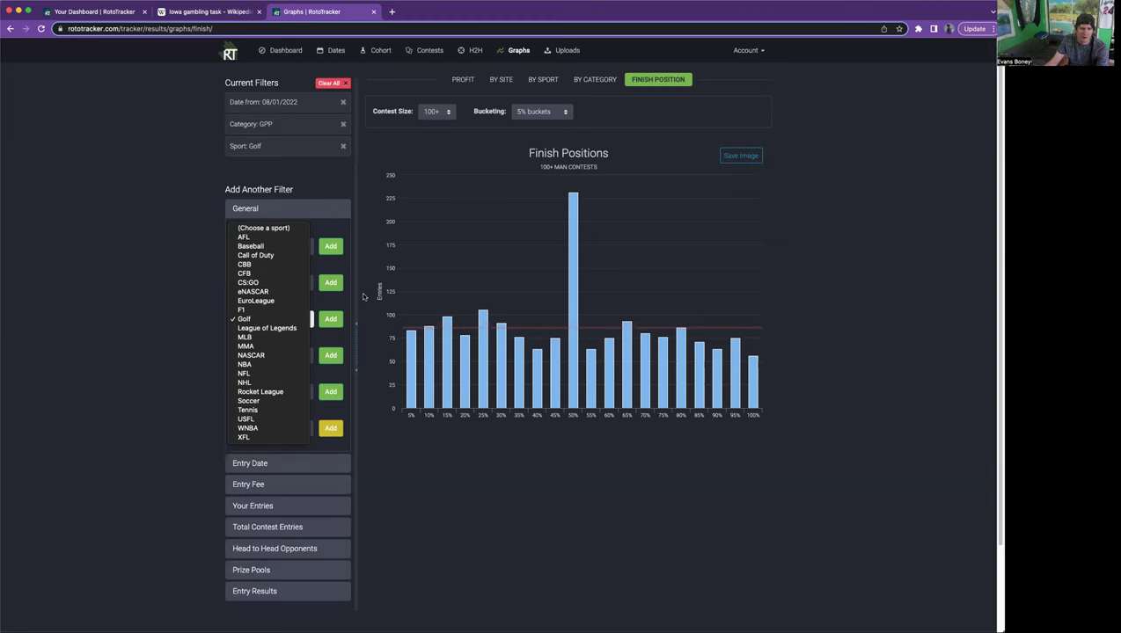
# Add MMA as the sport filter and regroup the Finish Positions chart into 1% buckets.
pyautogui.click(257, 345)
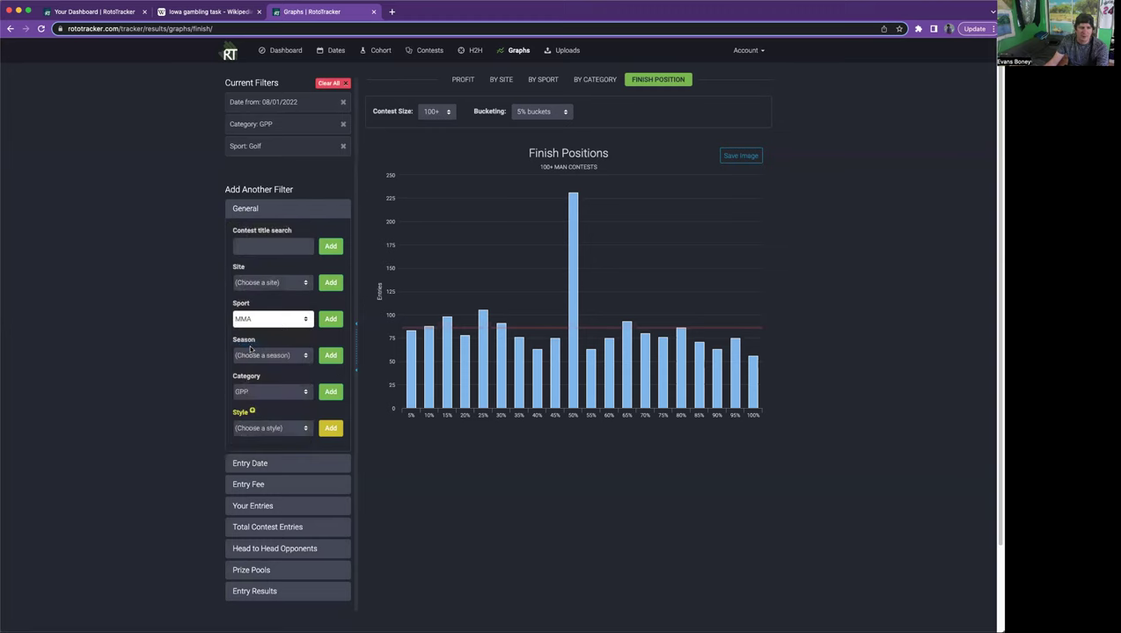
pyautogui.click(330, 318)
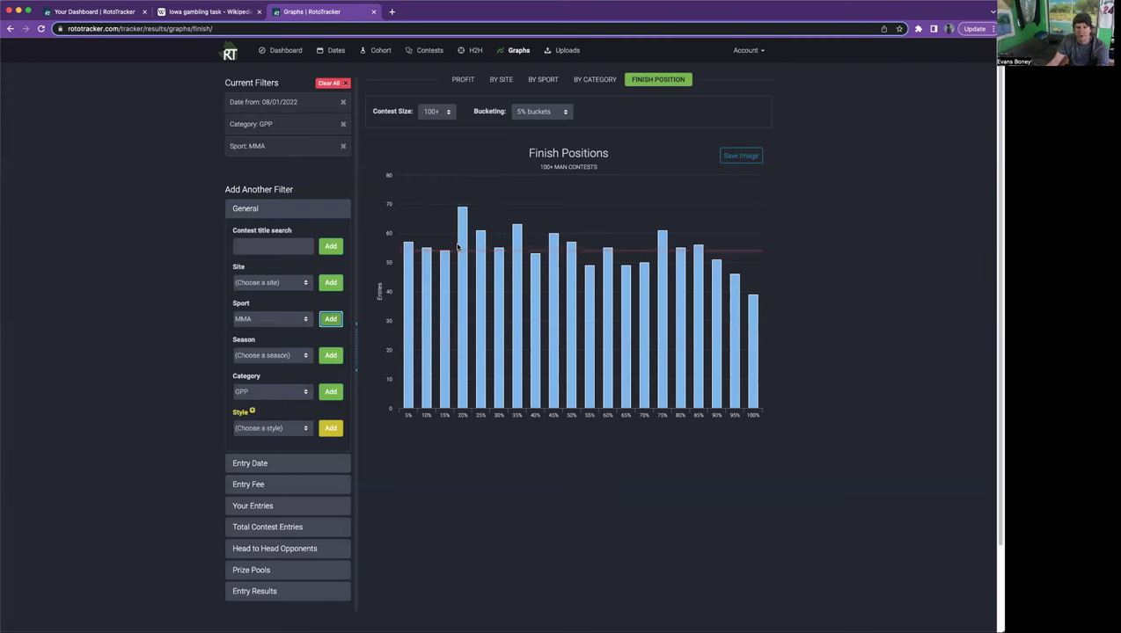
pyautogui.click(540, 112)
pyautogui.click(528, 102)
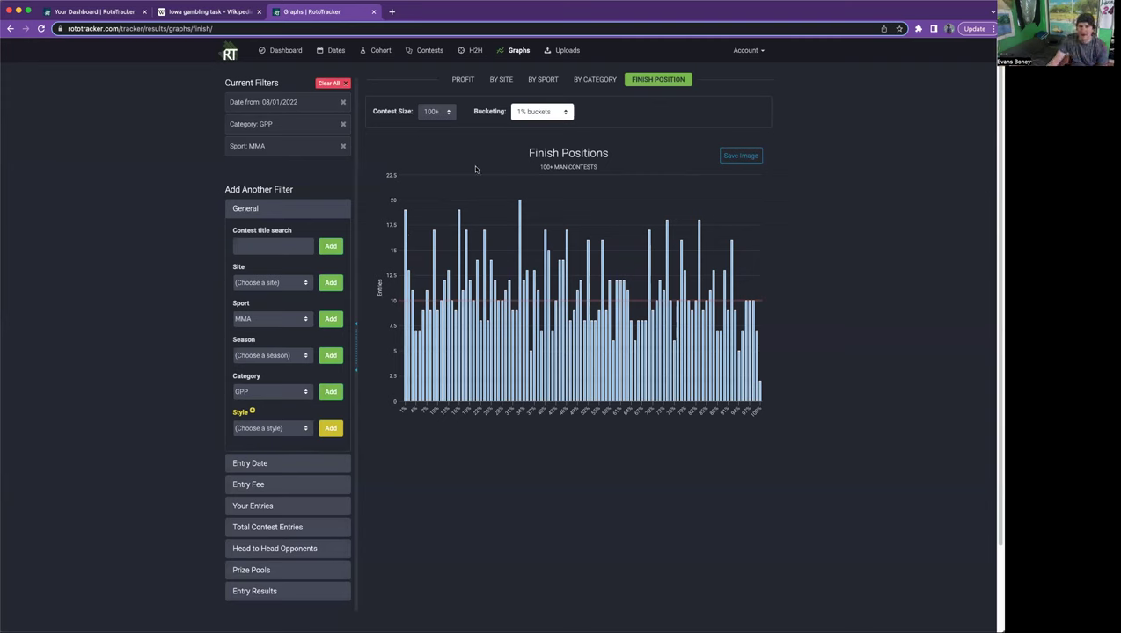
pyautogui.click(546, 115)
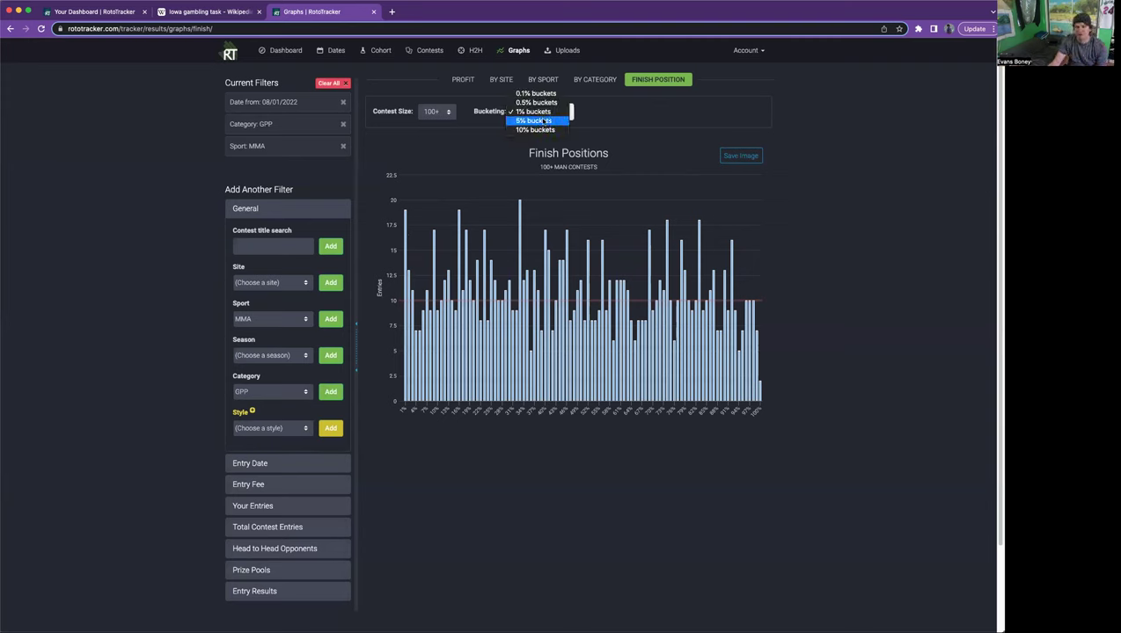
pyautogui.click(655, 182)
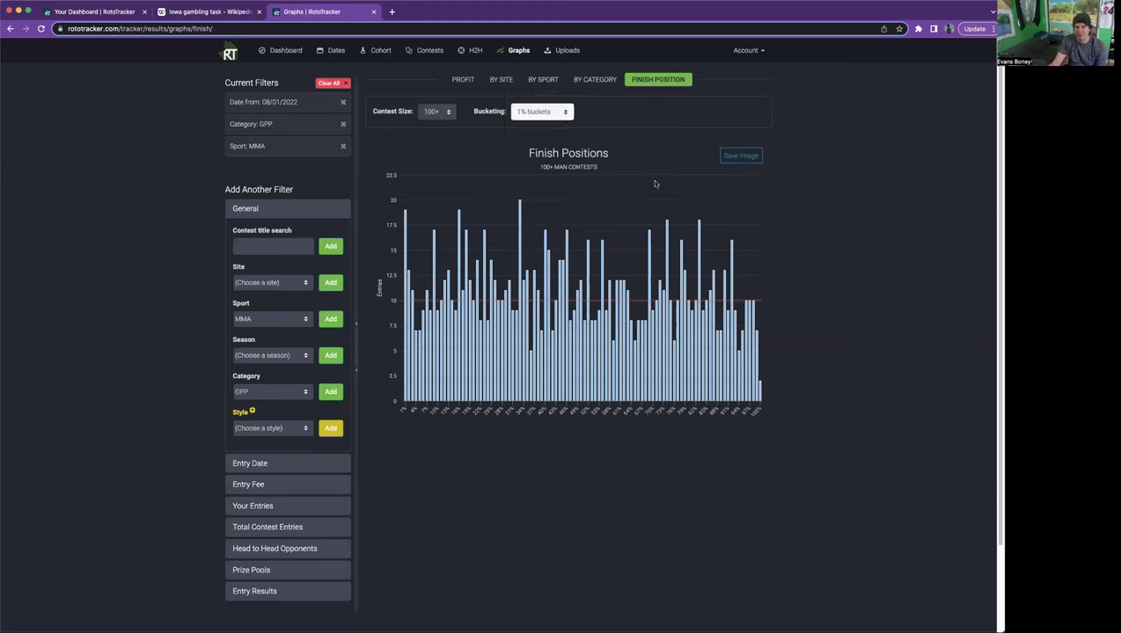
pyautogui.click(260, 320)
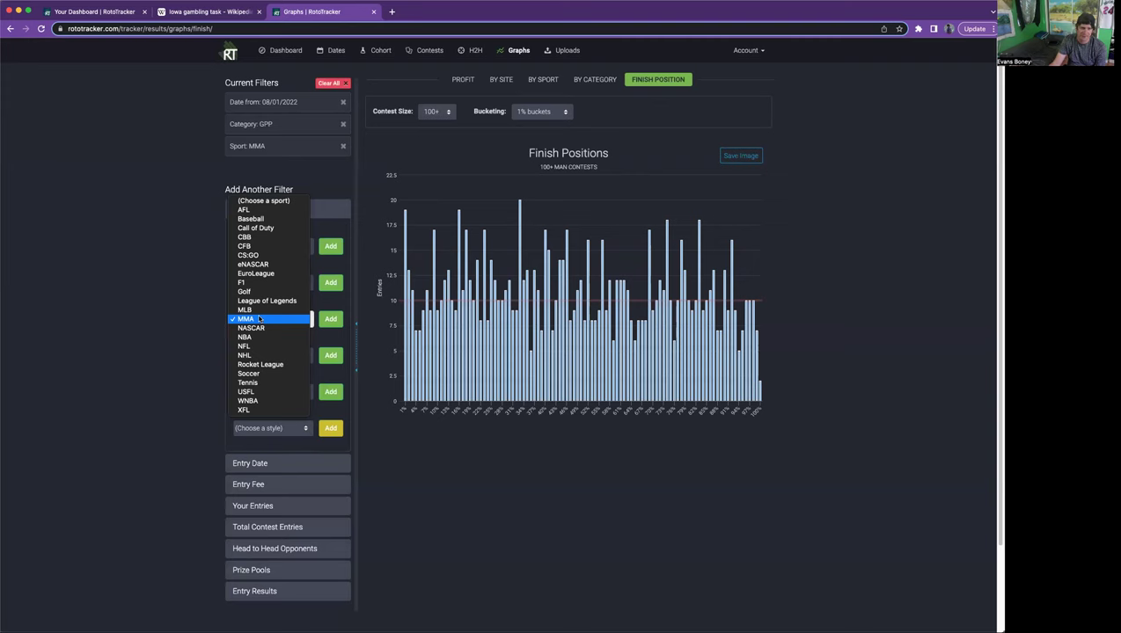
# Add WNBA as the sport filter and switch the bucketing to 0.1% buckets.
pyautogui.click(256, 401)
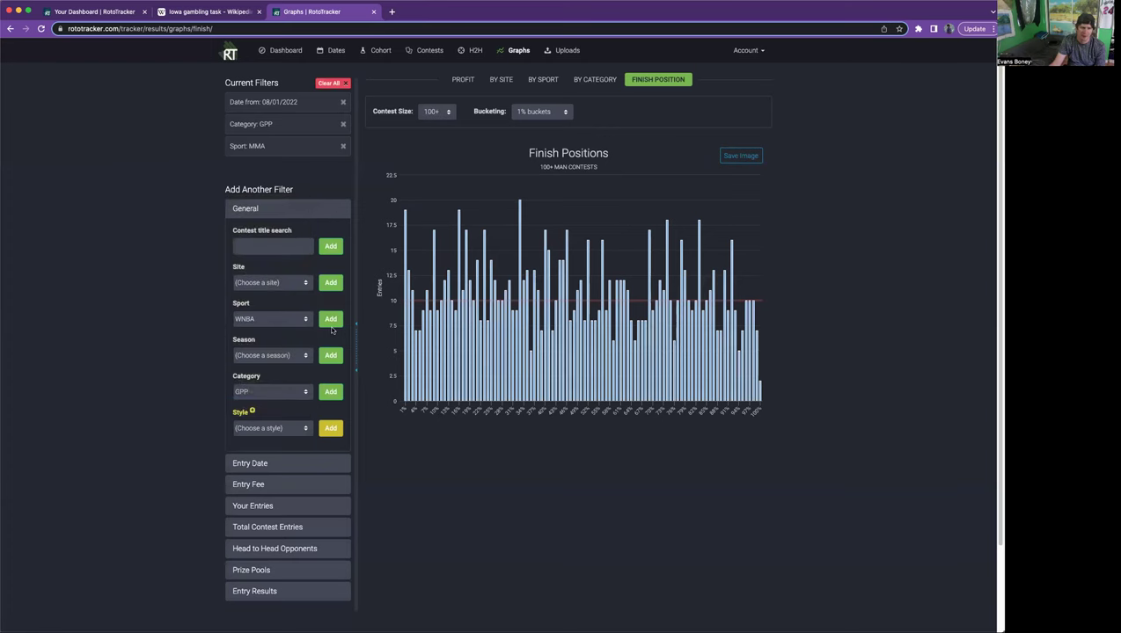
pyautogui.click(331, 319)
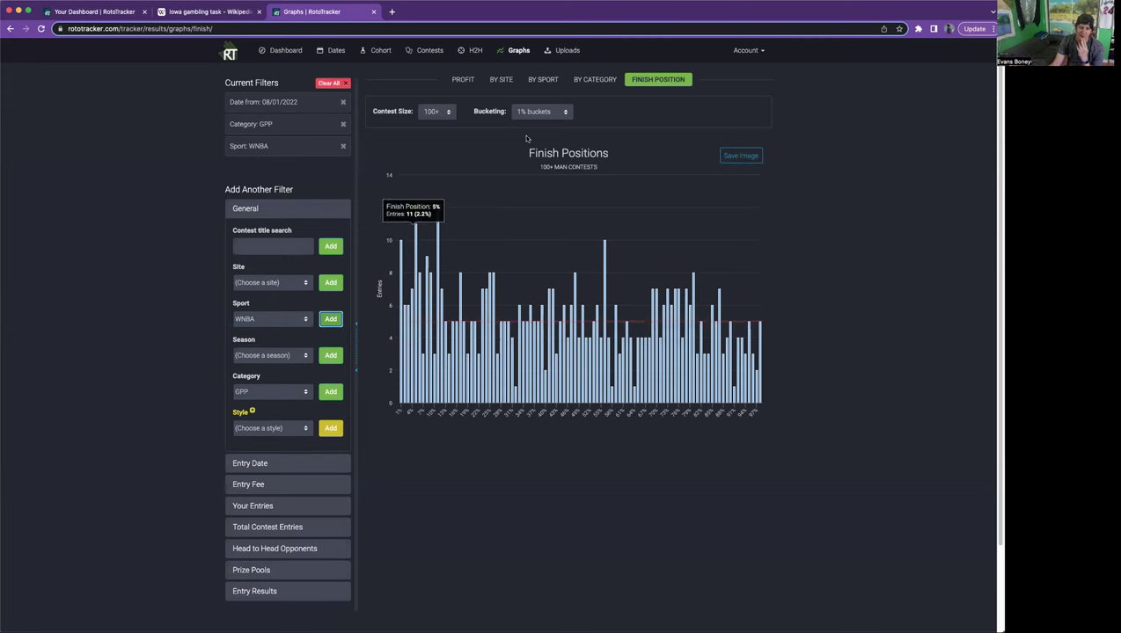
pyautogui.click(537, 111)
pyautogui.click(533, 94)
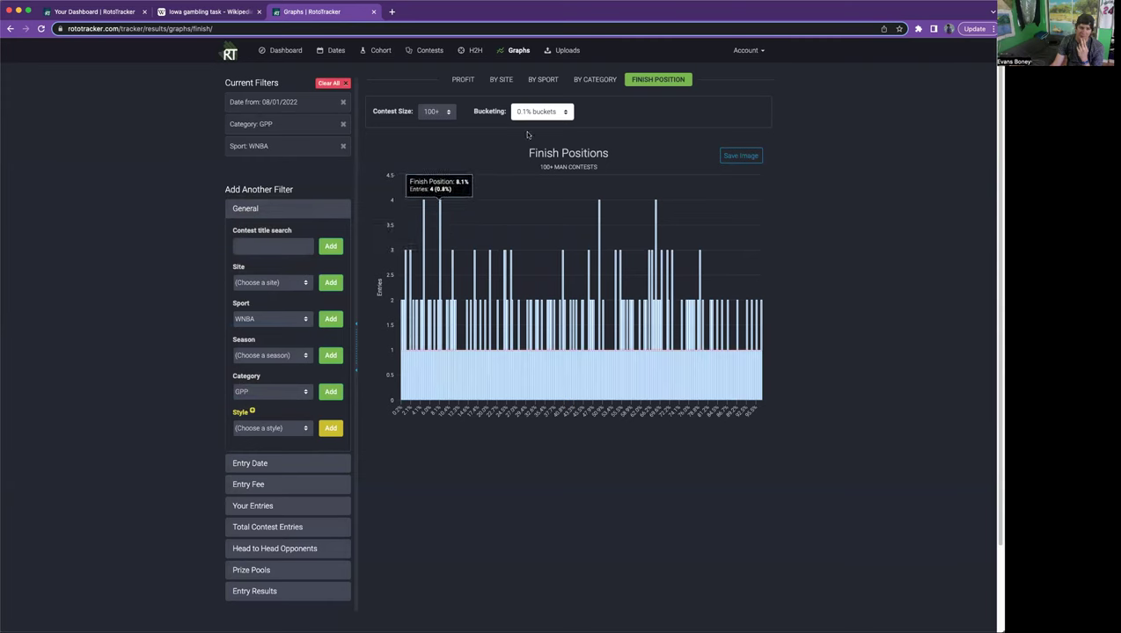
pyautogui.click(537, 111)
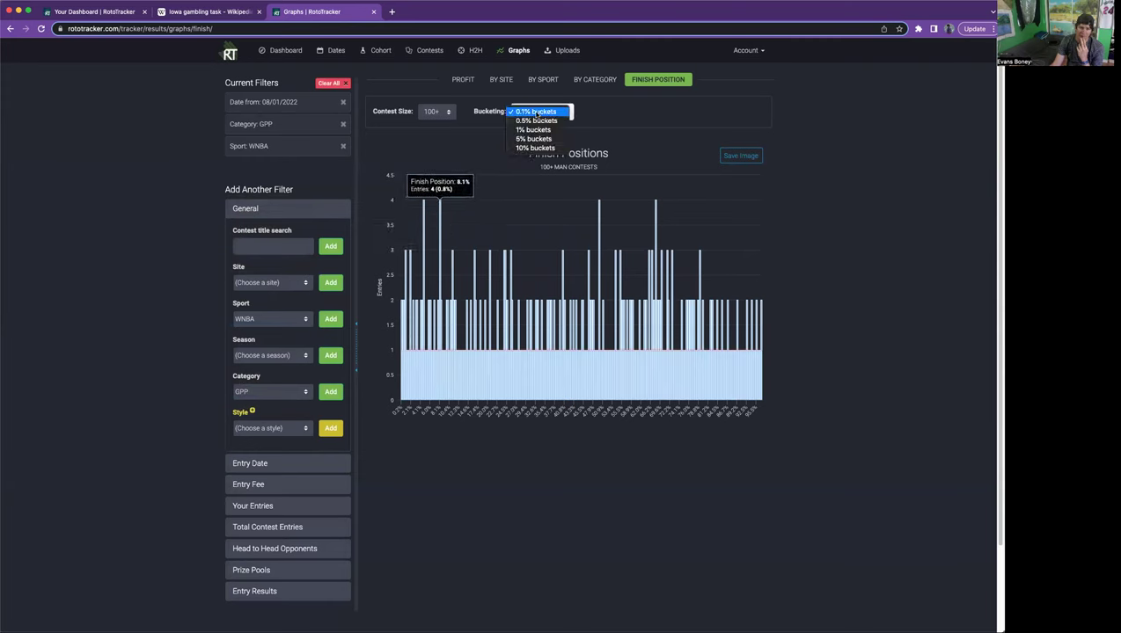
pyautogui.click(610, 109)
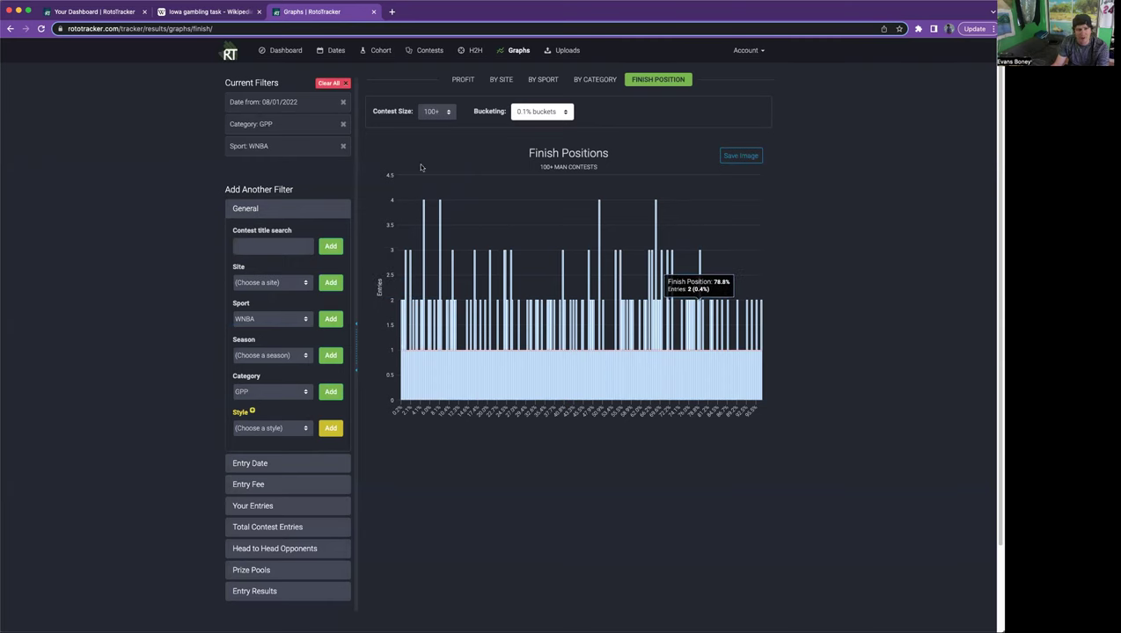
pyautogui.click(519, 112)
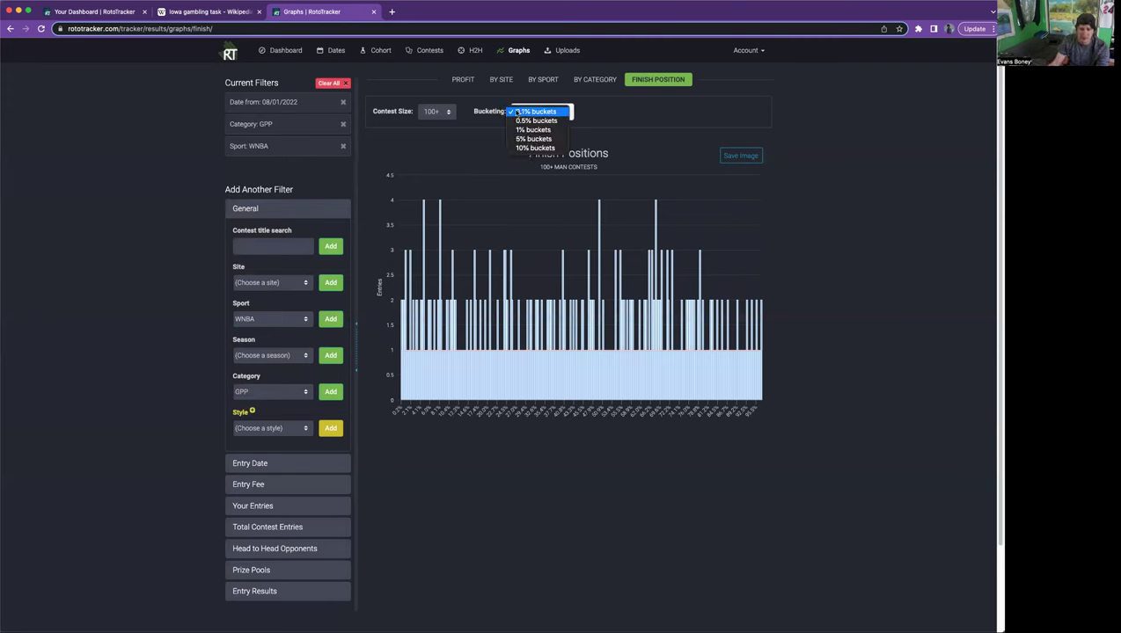
# Dismiss the Bucketing dropdown, keeping the 0.1% selection.
pyautogui.click(595, 136)
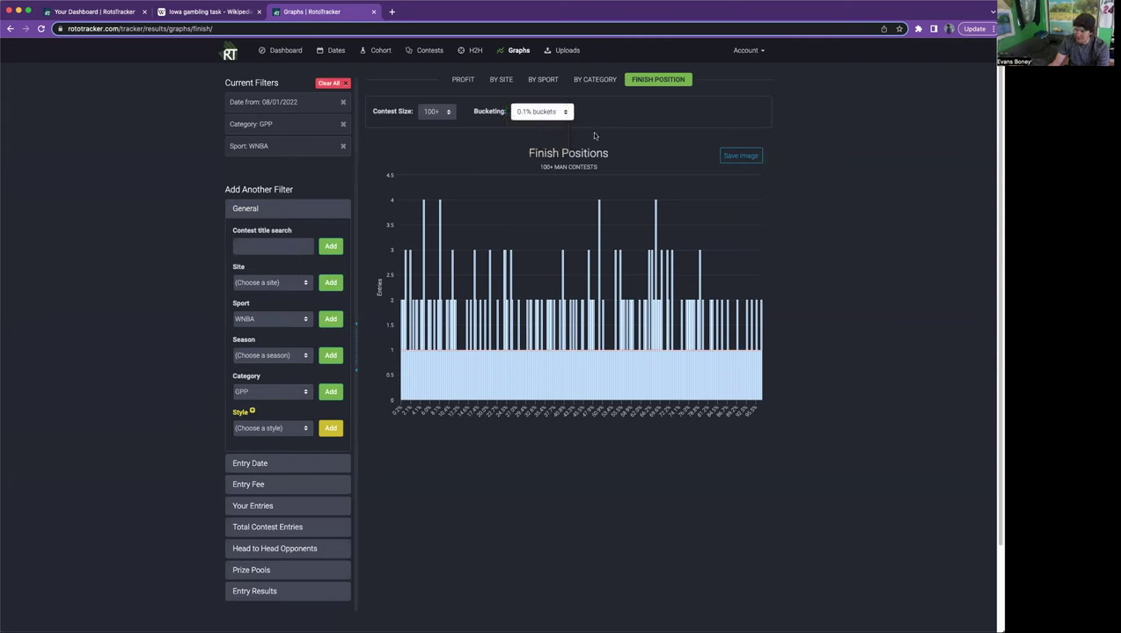